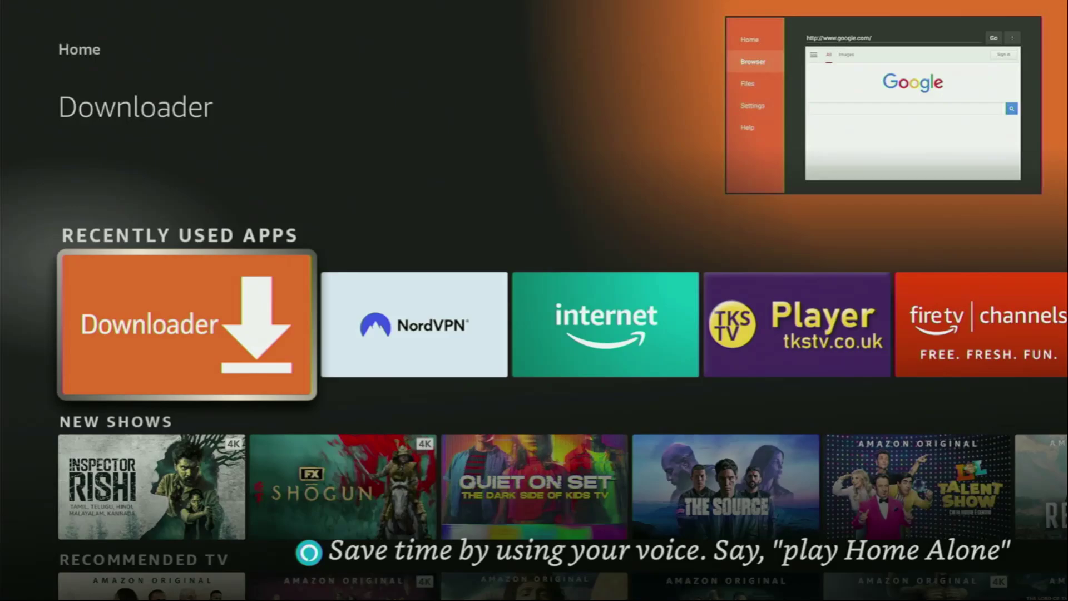
Search 'Do' on the Find page and move down to the Downloader suggestion.
{"action": "key", "text": "Home"}
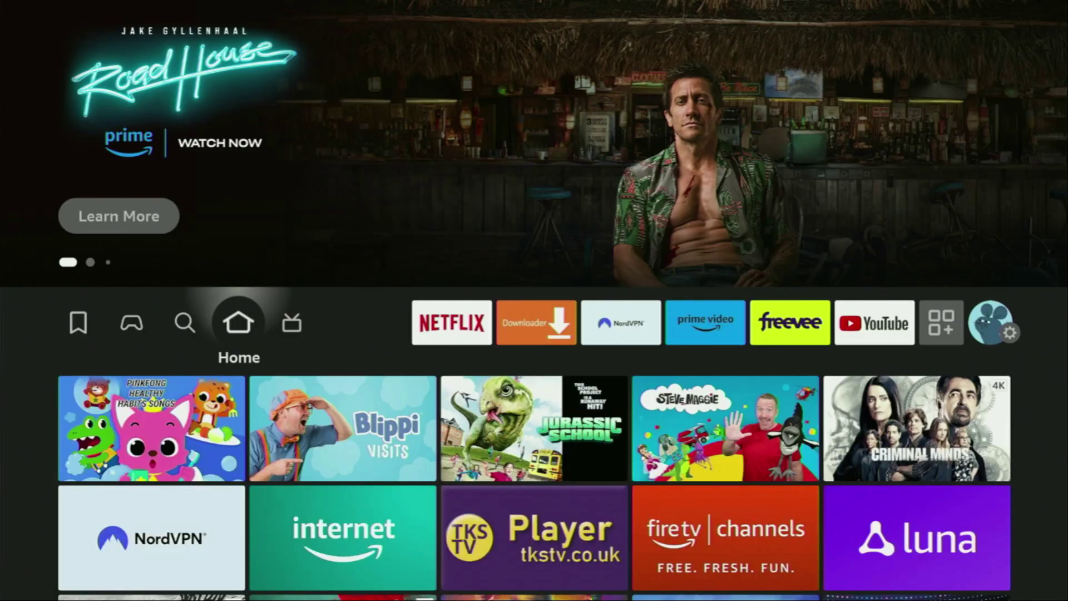
{"action": "key", "text": "Left"}
{"action": "key", "text": "Down"}
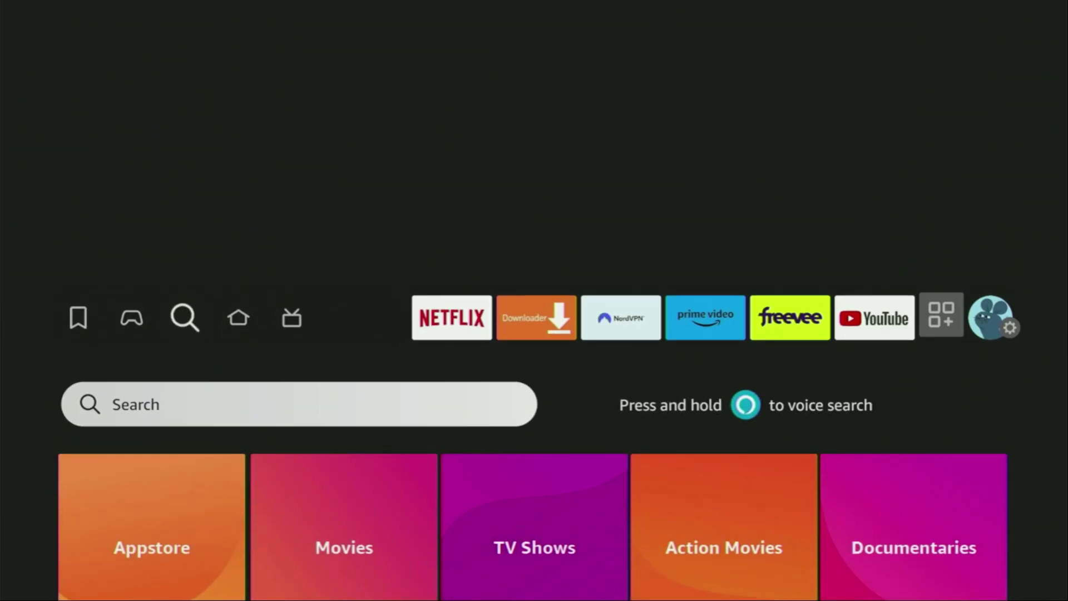
{"action": "key", "text": "Return"}
{"action": "key", "text": "Right"}
{"action": "key", "text": "Right"}
{"action": "key", "text": "Right"}
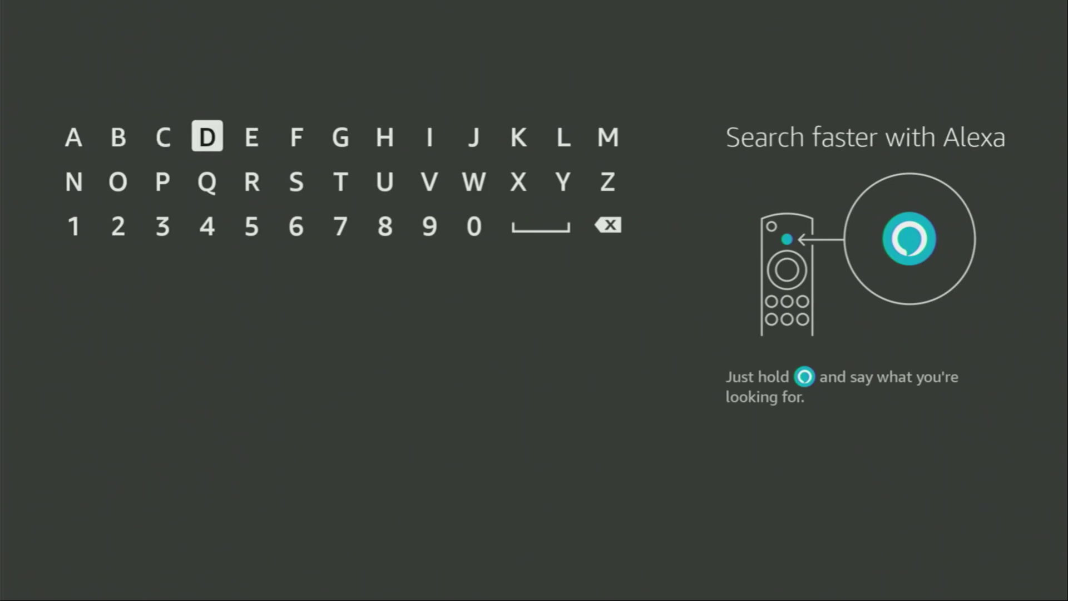
{"action": "key", "text": "Return"}
{"action": "key", "text": "Left"}
{"action": "key", "text": "Down"}
{"action": "key", "text": "Left"}
{"action": "key", "text": "Return"}
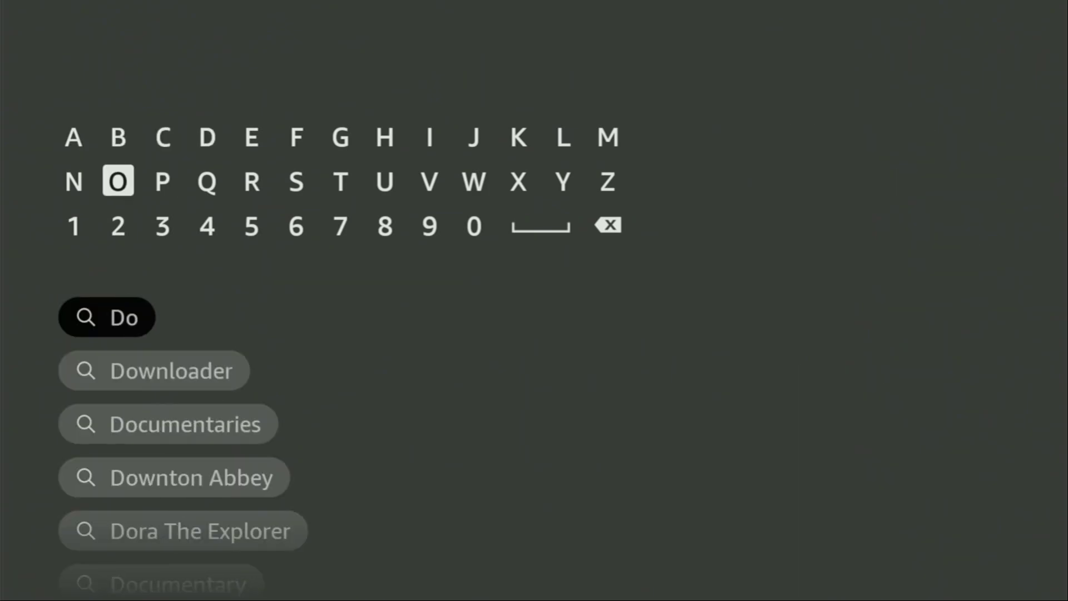
{"action": "key", "text": "Down"}
{"action": "key", "text": "Down"}
{"action": "key", "text": "Down"}
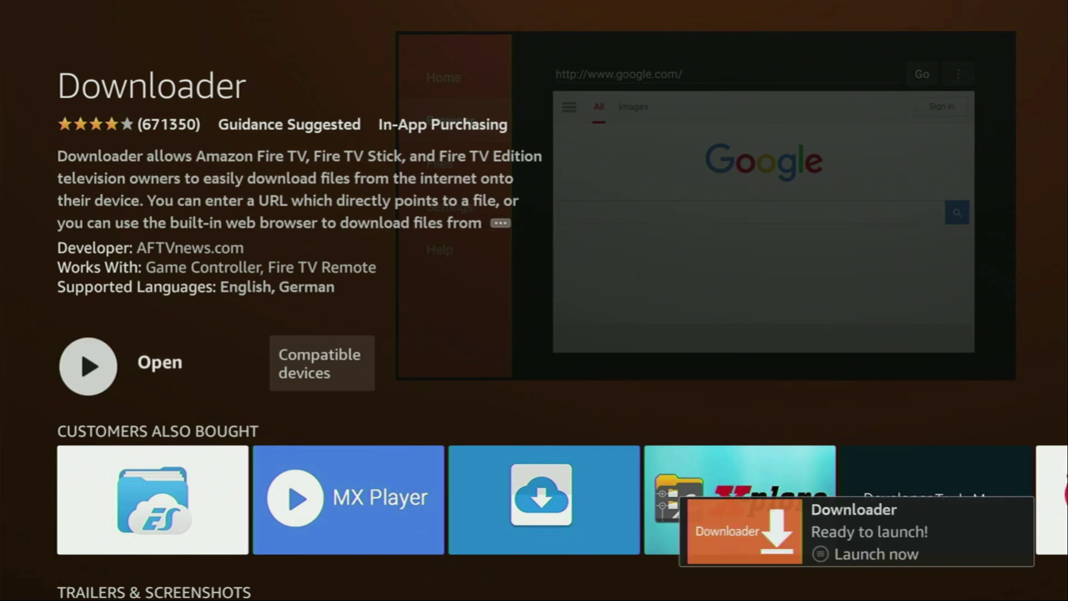
Go home, open Settings > My Fire TV, and highlight Developer options.
{"action": "key", "text": "Return"}
{"action": "key", "text": "Right"}
{"action": "key", "text": "Right"}
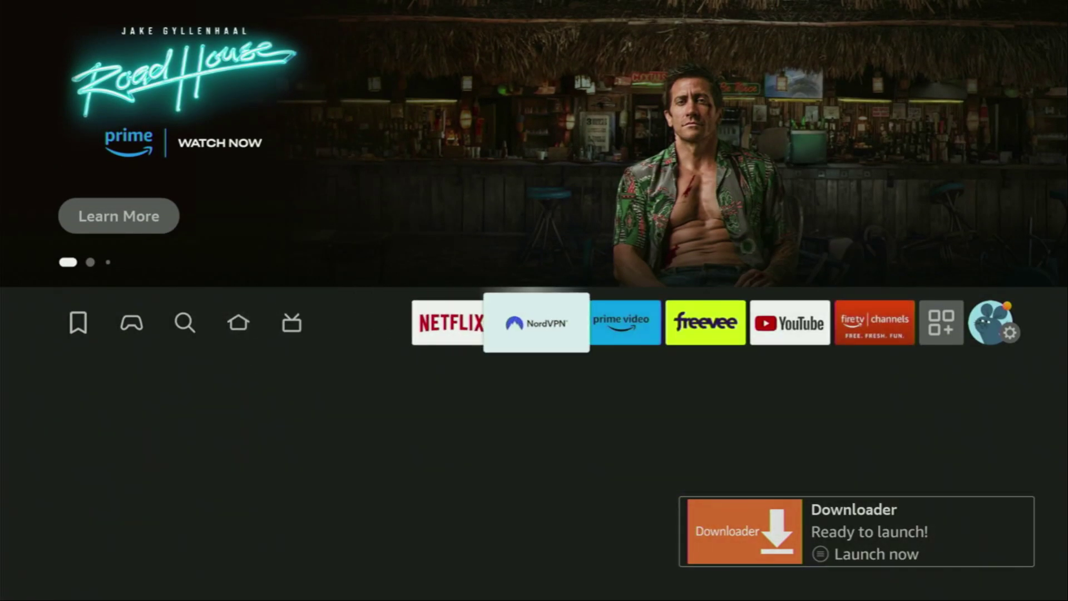
{"action": "key", "text": "Right"}
{"action": "key", "text": "Right"}
{"action": "key", "text": "Right"}
{"action": "key", "text": "Right"}
{"action": "key", "text": "Right"}
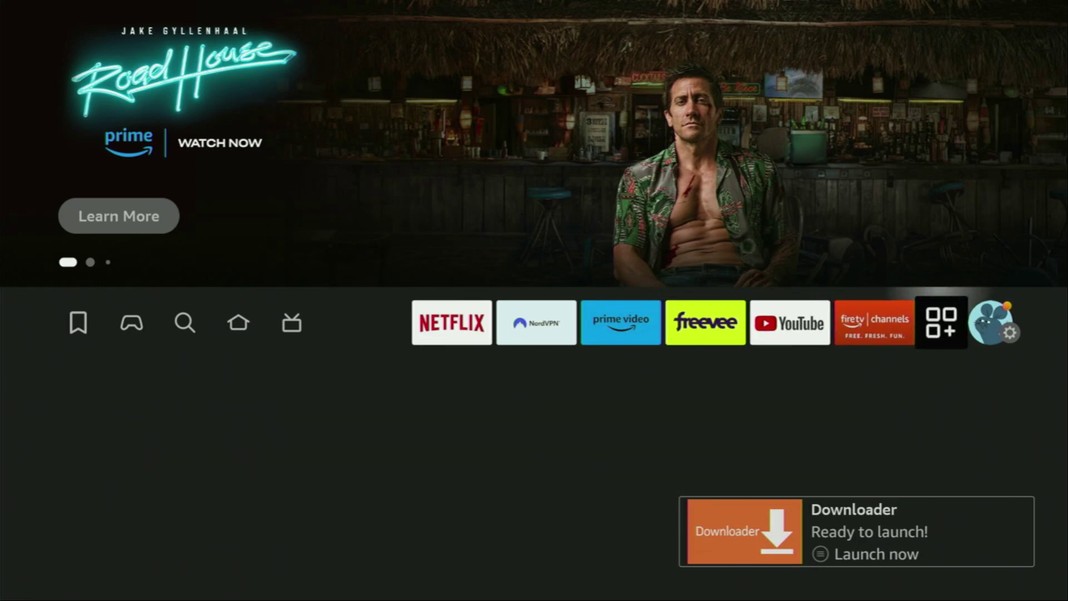
{"action": "key", "text": "Right"}
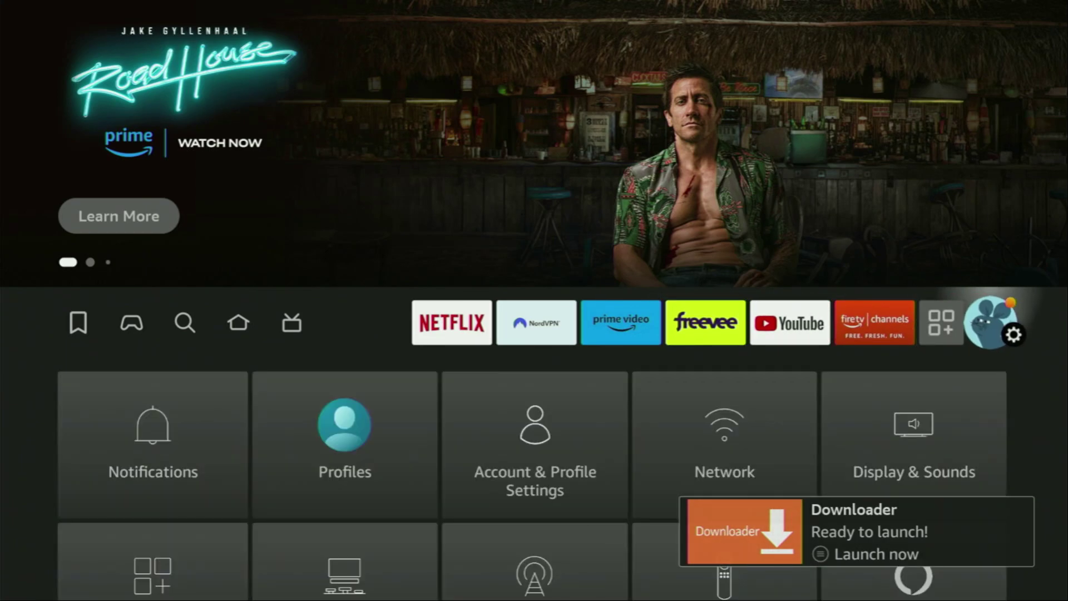
{"action": "key", "text": "Down"}
{"action": "key", "text": "Down"}
{"action": "key", "text": "Down"}
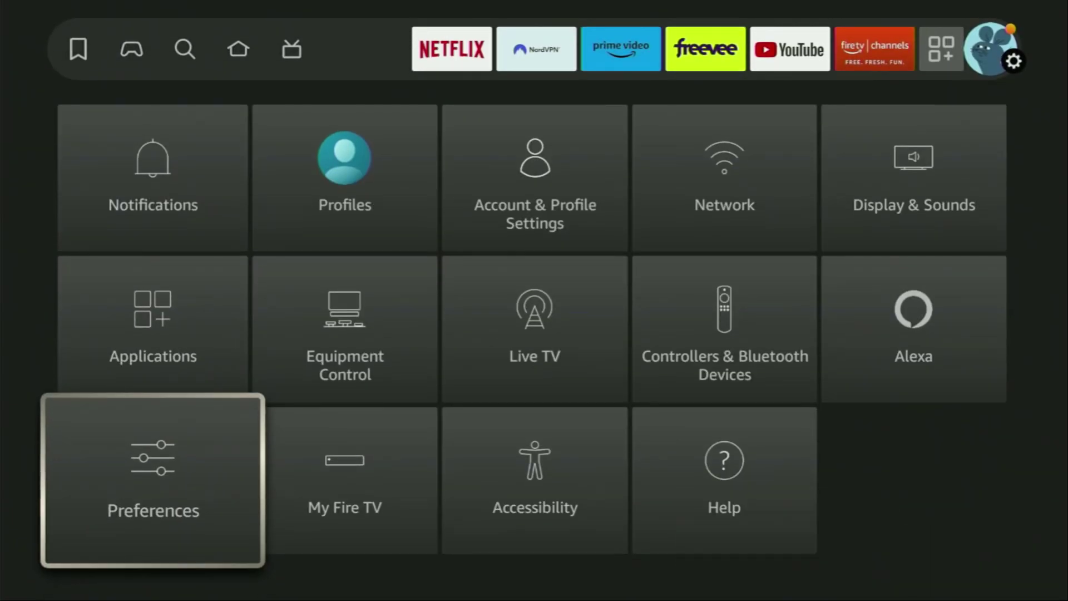
{"action": "key", "text": "Right"}
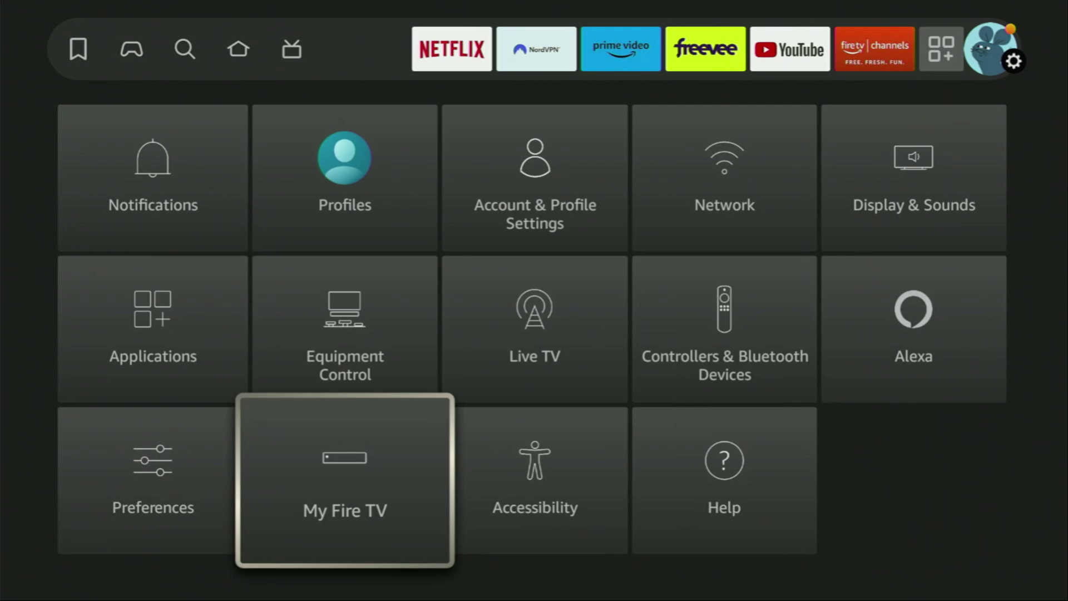
{"action": "key", "text": "Return"}
{"action": "key", "text": "Down"}
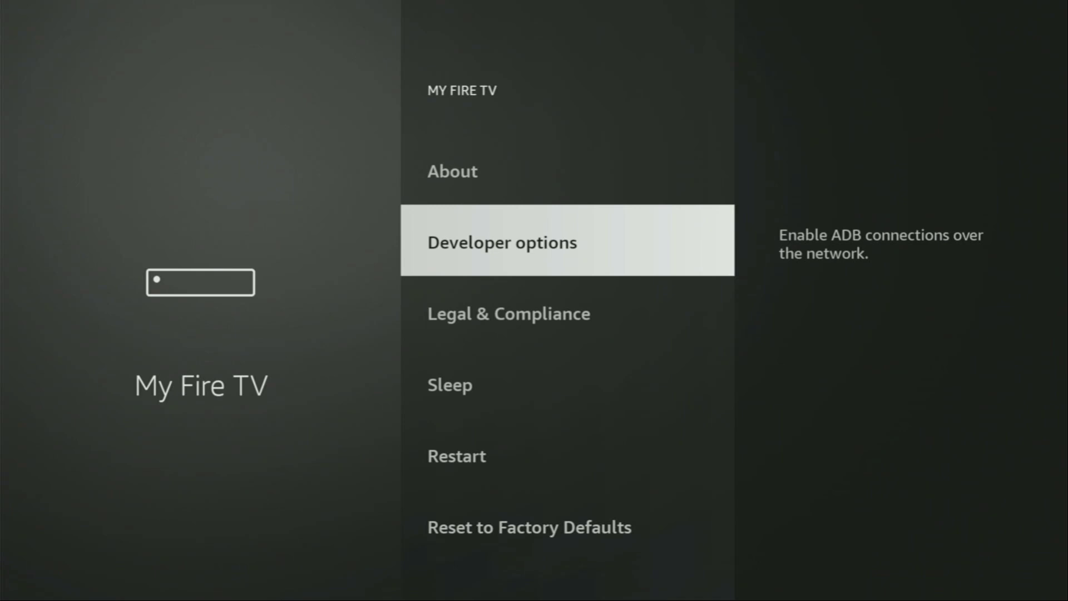
{"action": "key", "text": "Up"}
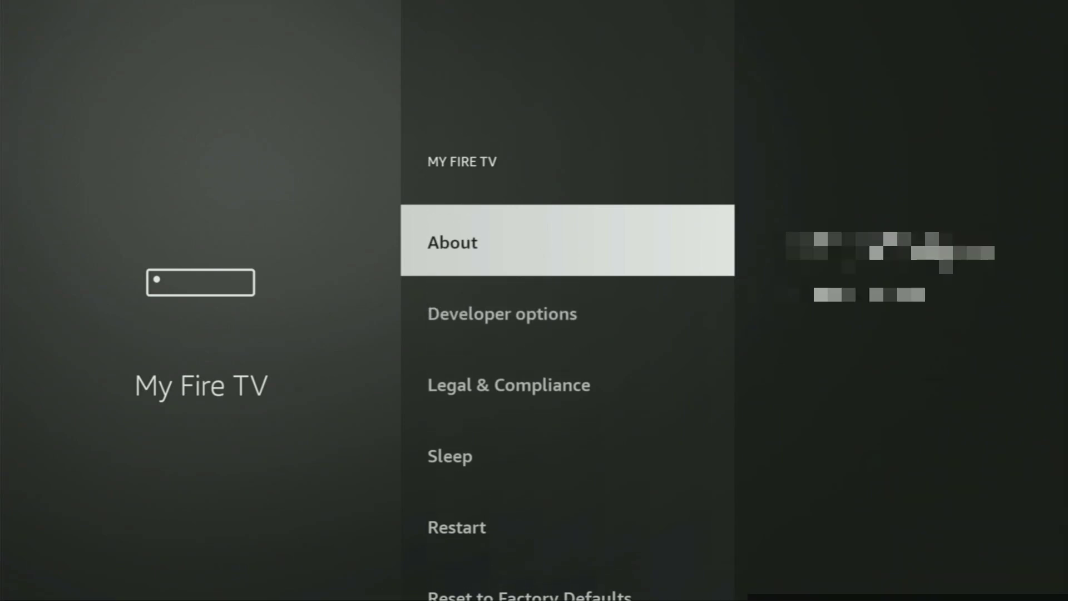
{"action": "key", "text": "Return"}
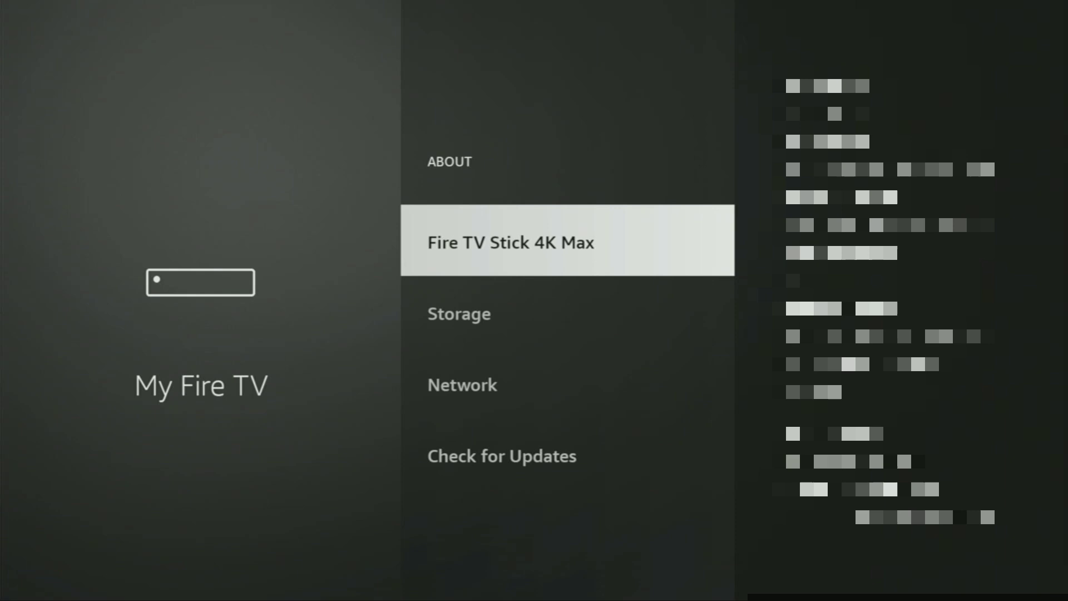
{"action": "key", "text": "Return"}
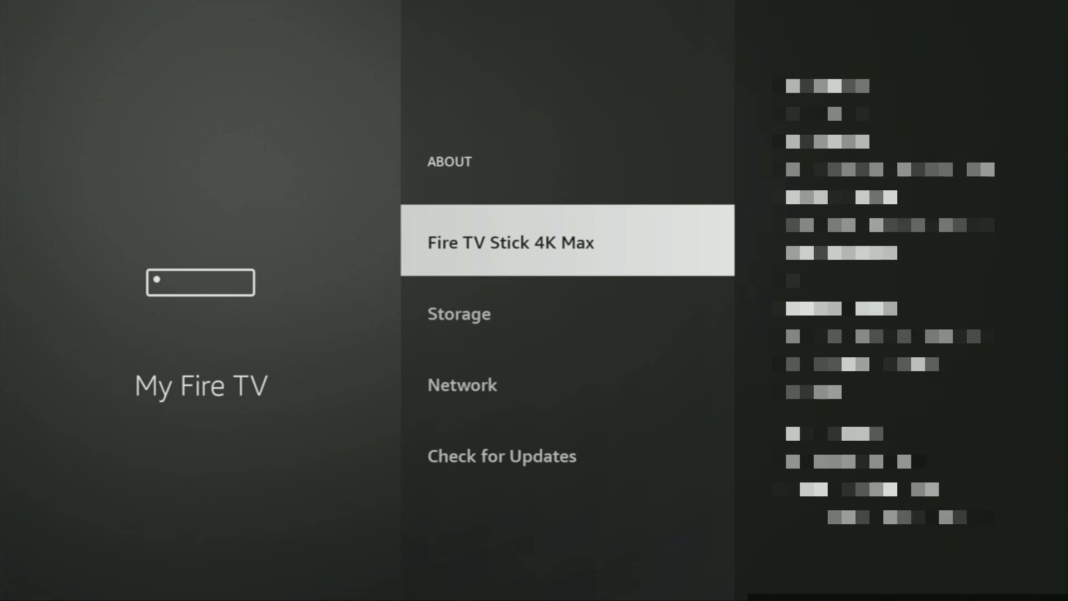
{"action": "key", "text": "Escape"}
Open Developer options and the Install unknown apps list to allow Downloader.
{"action": "key", "text": "Down"}
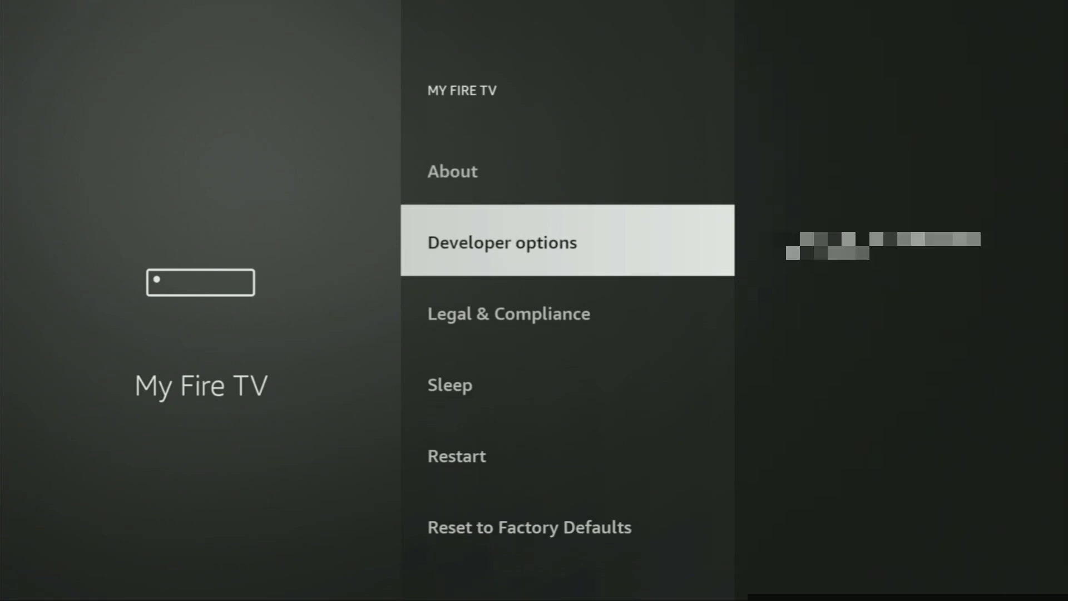
{"action": "key", "text": "Return"}
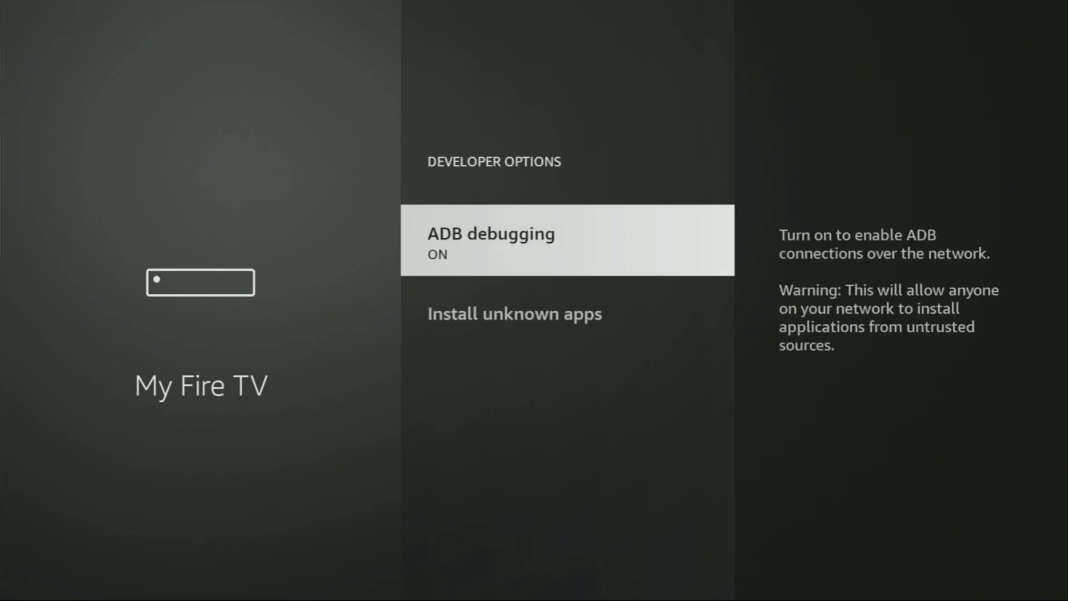
{"action": "key", "text": "Return"}
{"action": "key", "text": "Down"}
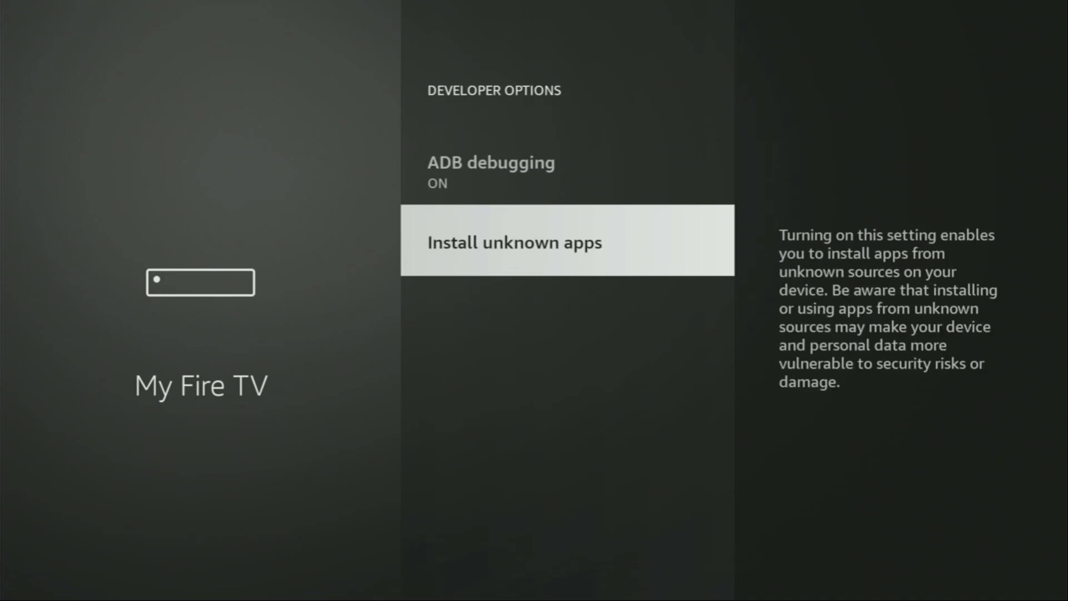
{"action": "key", "text": "Return"}
{"action": "key", "text": "Return"}
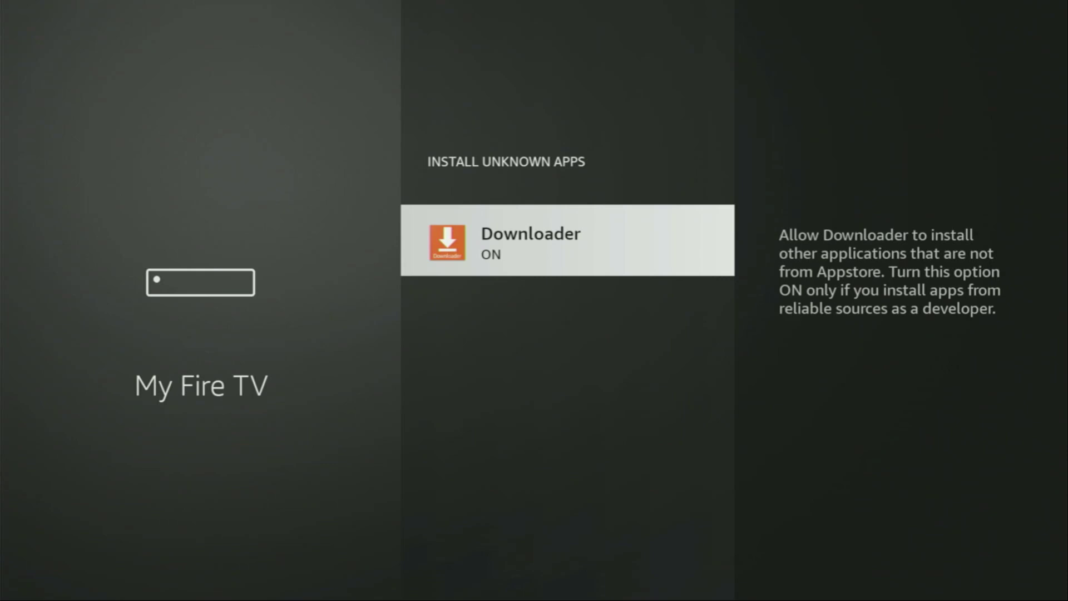
Open Your Apps & Channels from the Fire TV home screen.
{"action": "key", "text": "Home"}
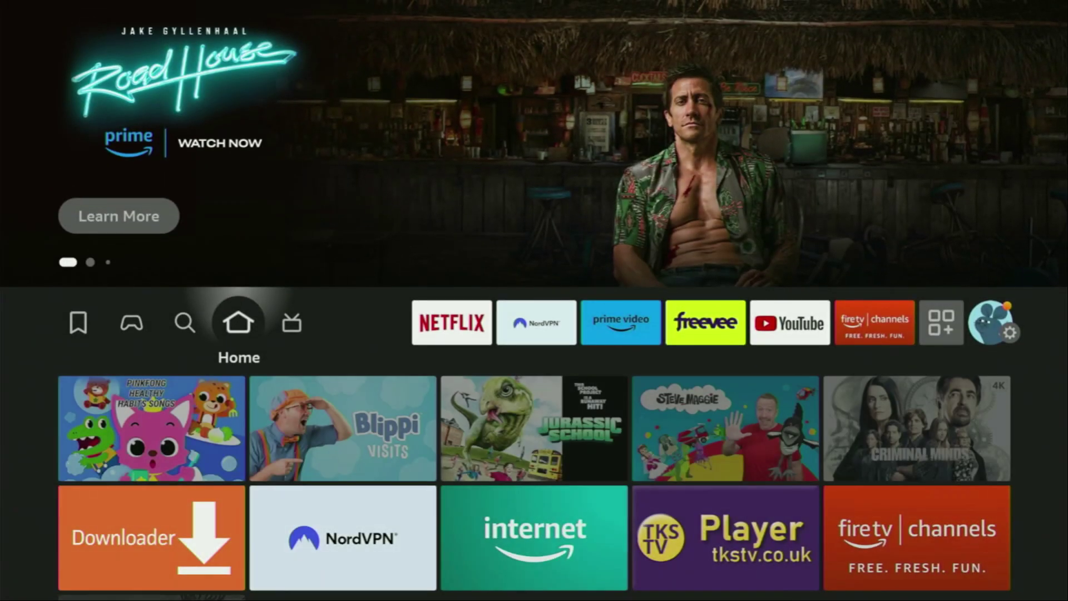
{"action": "key", "text": "Right"}
{"action": "key", "text": "Right"}
{"action": "key", "text": "Right"}
{"action": "key", "text": "Right"}
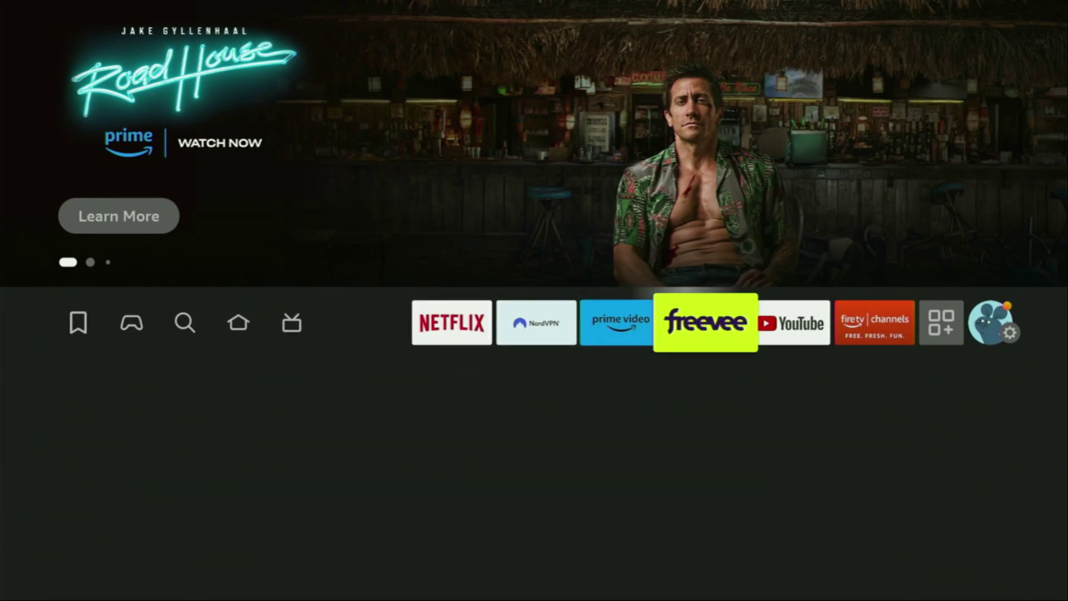
{"action": "key", "text": "Right"}
{"action": "key", "text": "Right"}
{"action": "key", "text": "Right"}
{"action": "key", "text": "Return"}
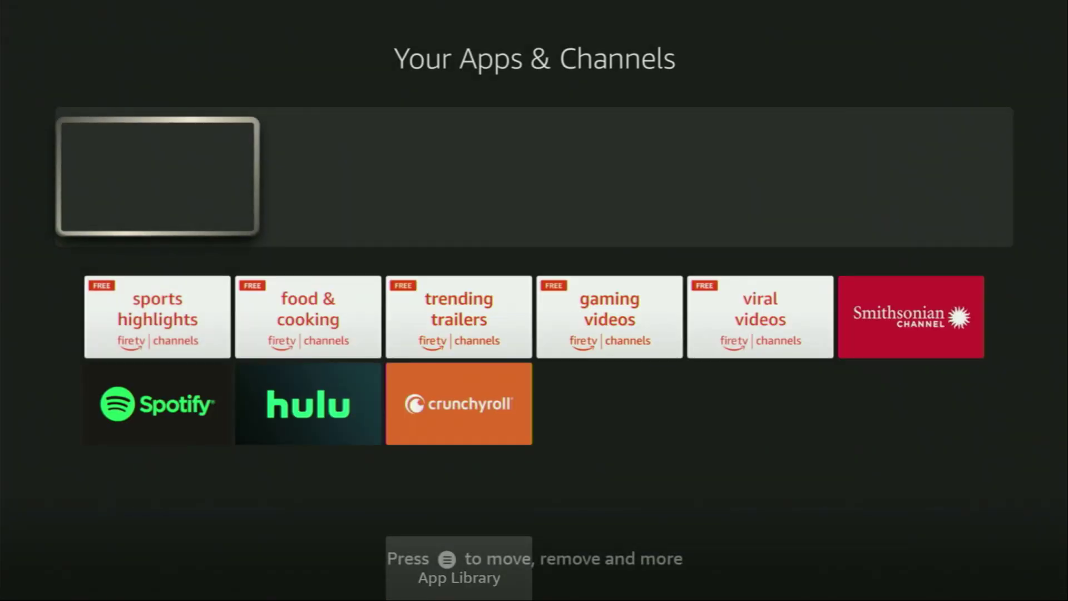
Move the Downloader tile to the front and highlight the NordVPN tile.
{"action": "key", "text": "Left"}
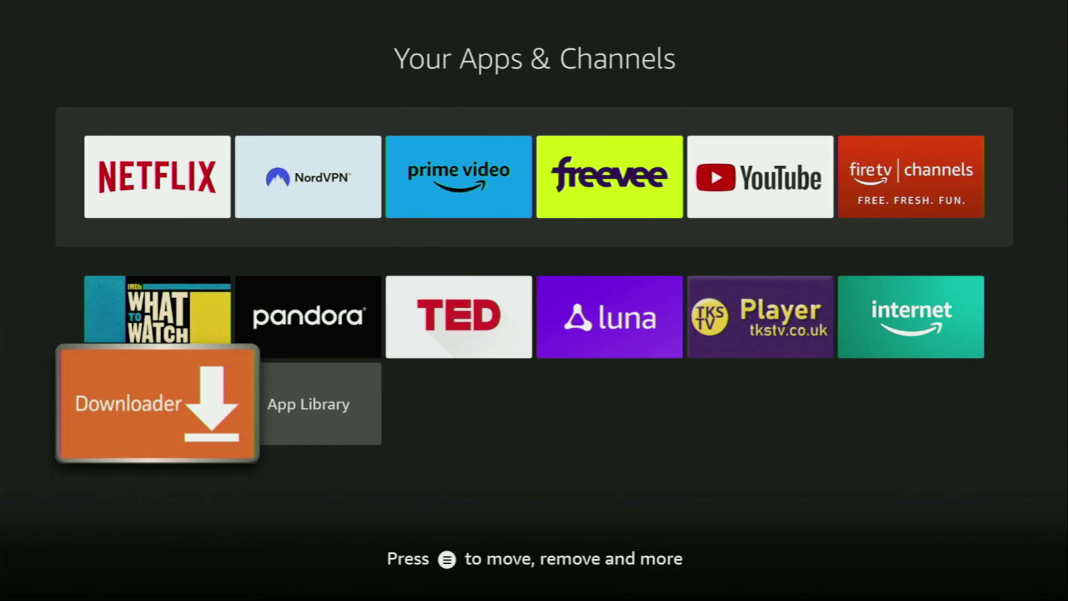
{"action": "key", "text": "Menu"}
{"action": "key", "text": "Down"}
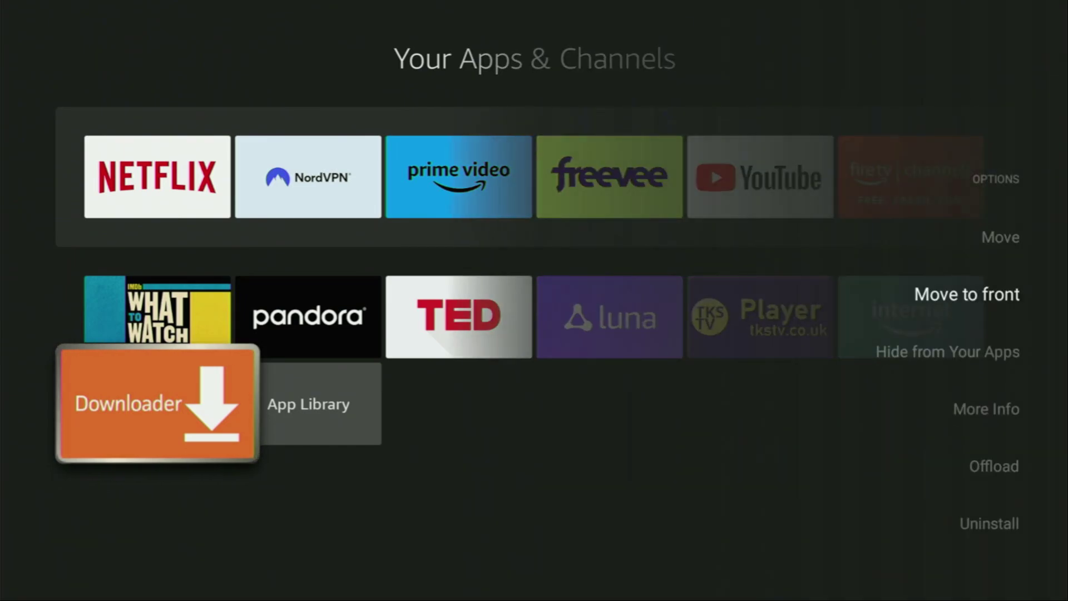
{"action": "key", "text": "Return"}
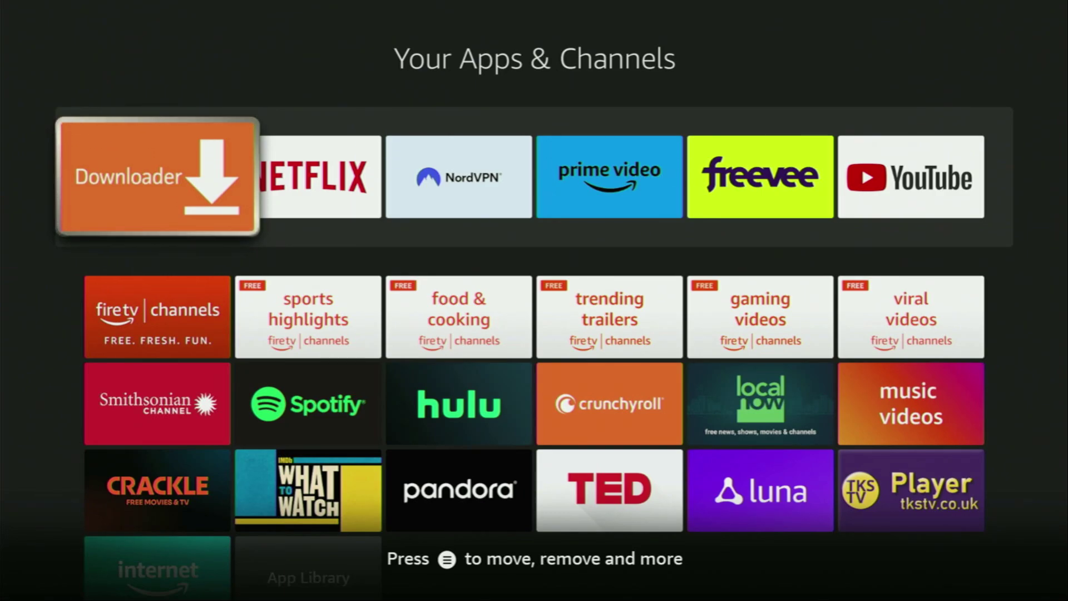
{"action": "key", "text": "Right"}
{"action": "key", "text": "Right"}
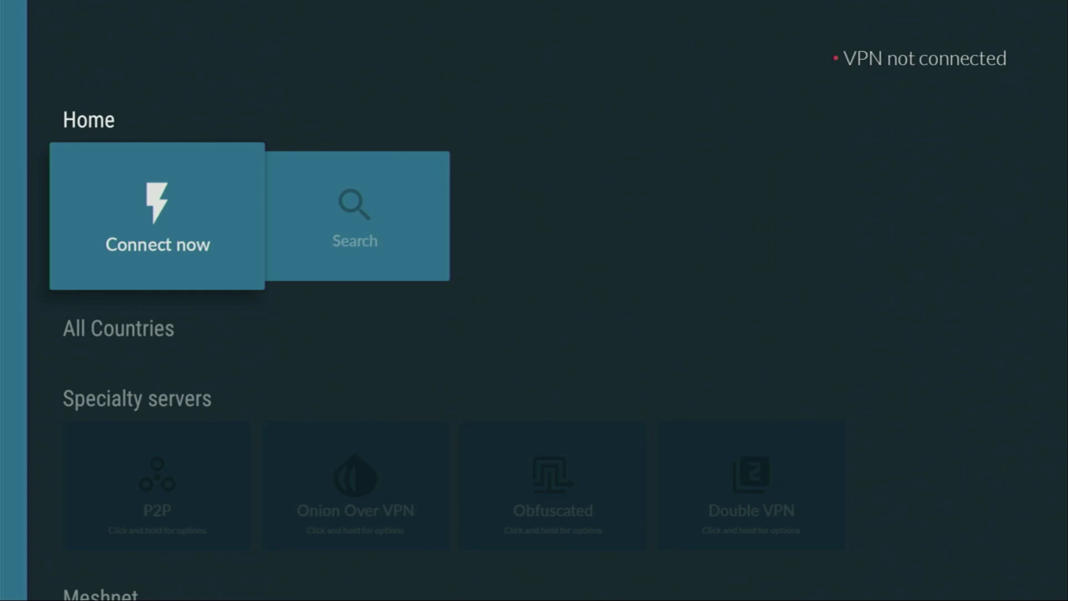
{"action": "key", "text": "Down"}
{"action": "key", "text": "Right"}
{"action": "key", "text": "Right"}
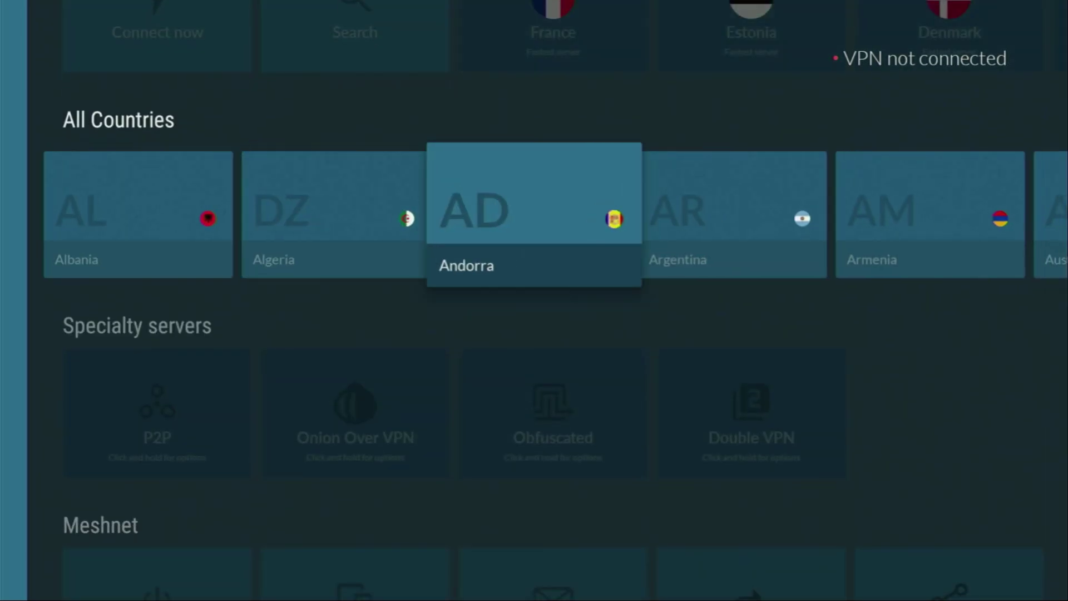
{"action": "key", "text": "Right"}
{"action": "key", "text": "Right"}
{"action": "key", "text": "Right"}
{"action": "key", "text": "Right"}
{"action": "key", "text": "Right"}
{"action": "key", "text": "Right"}
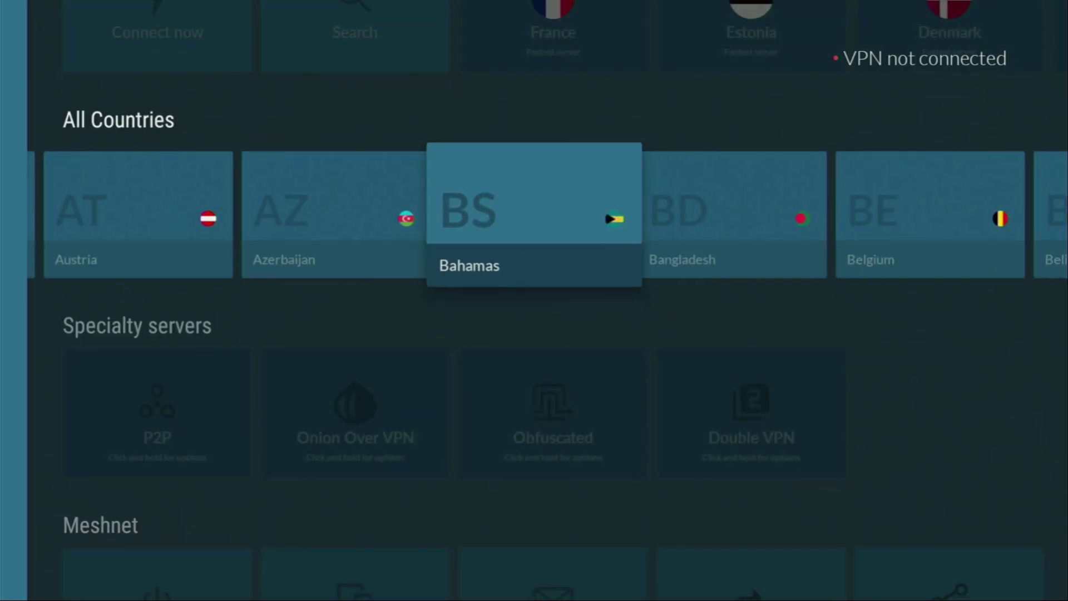
{"action": "key", "text": "Right"}
{"action": "key", "text": "Right"}
{"action": "key", "text": "Right"}
{"action": "key", "text": "Right"}
{"action": "key", "text": "Right"}
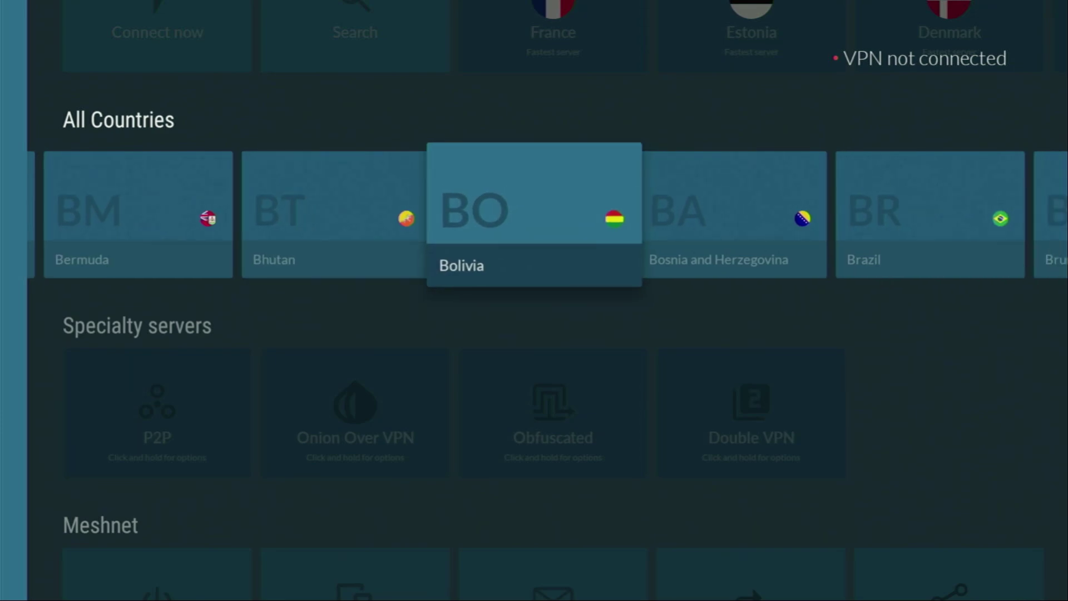
{"action": "key", "text": "Right"}
{"action": "key", "text": "Right"}
{"action": "key", "text": "Right"}
{"action": "key", "text": "Right"}
{"action": "key", "text": "Right"}
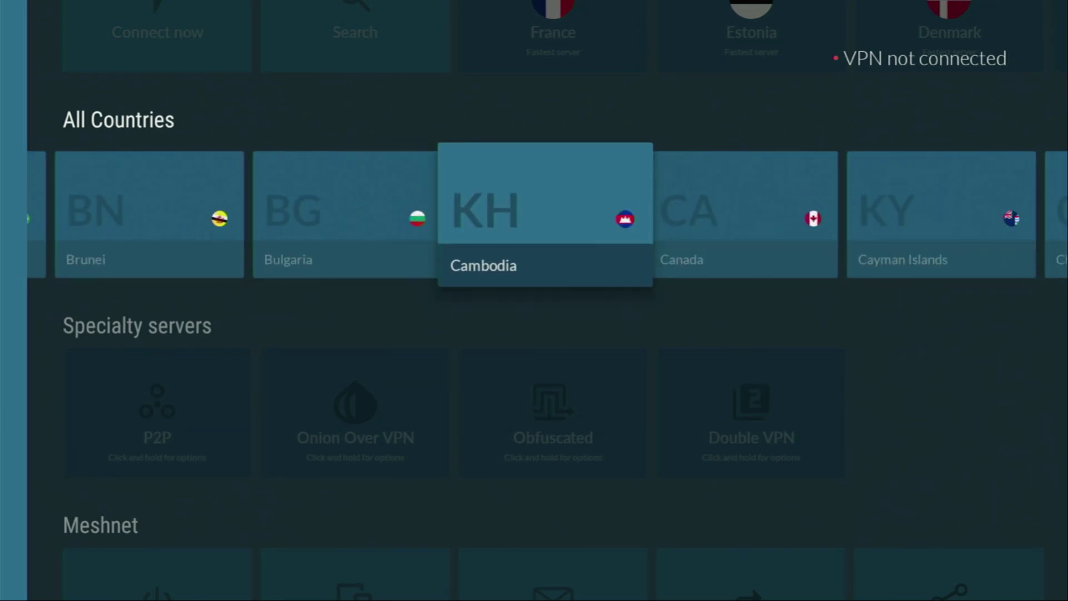
{"action": "key", "text": "Right"}
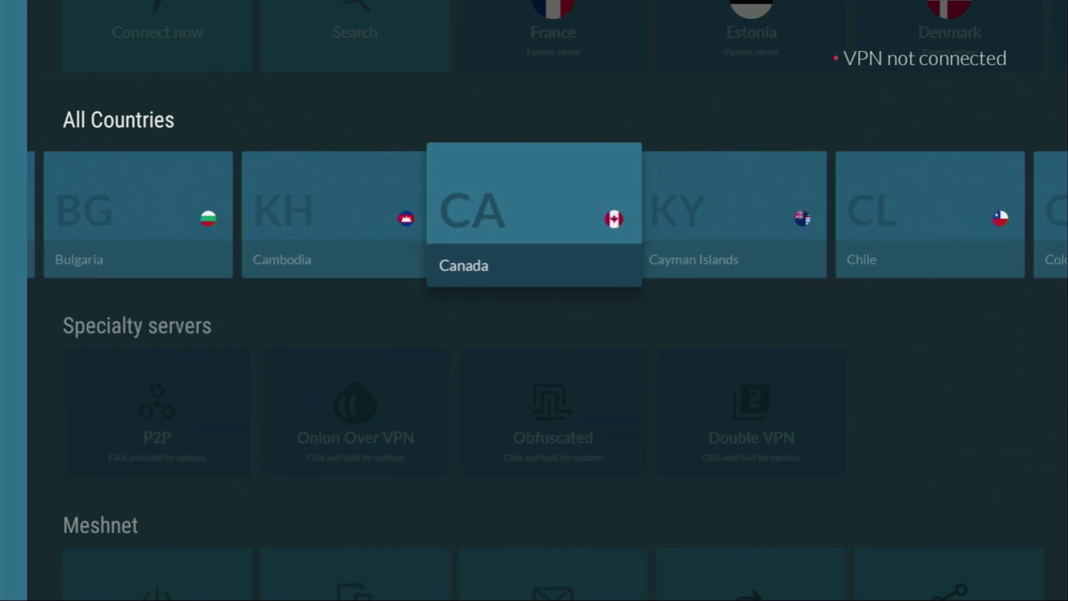
{"action": "key", "text": "Return"}
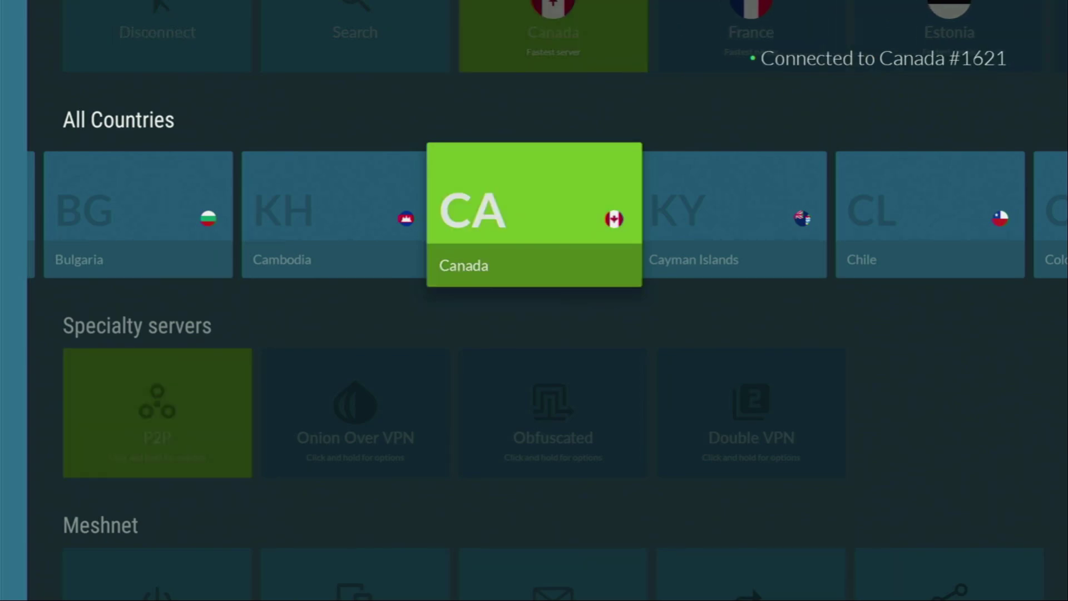
{"action": "key", "text": "Up"}
{"action": "key", "text": "Right"}
{"action": "key", "text": "Right"}
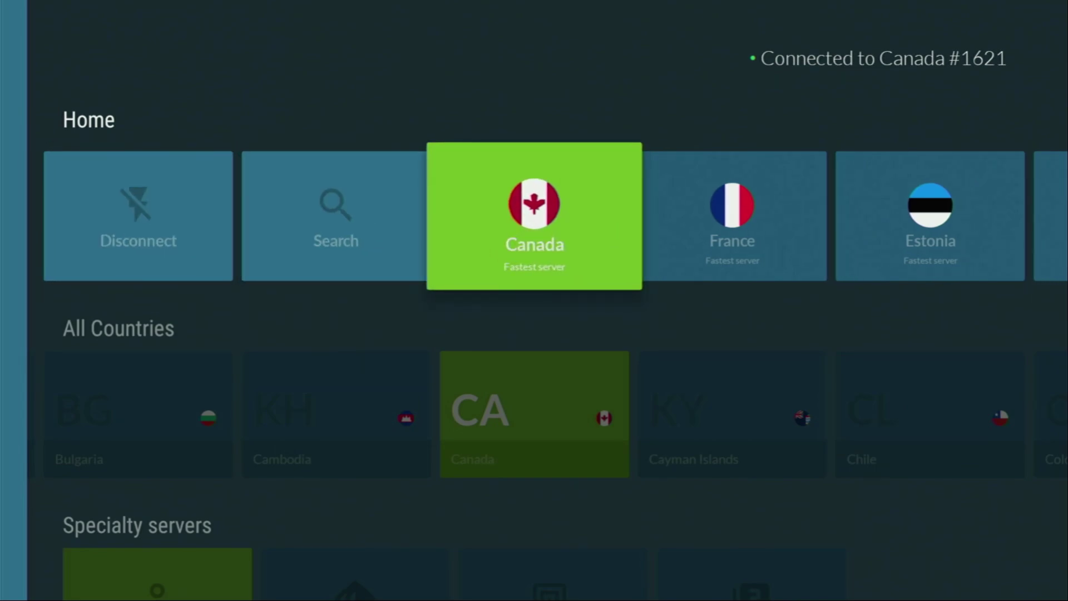
{"action": "key", "text": "Right"}
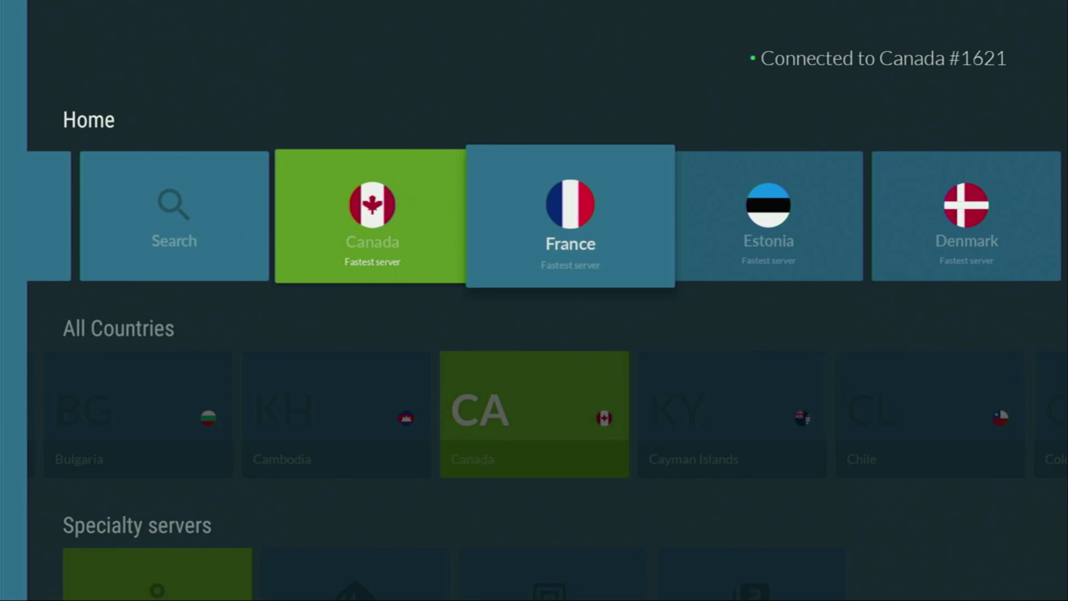
{"action": "key", "text": "Right"}
{"action": "key", "text": "Right"}
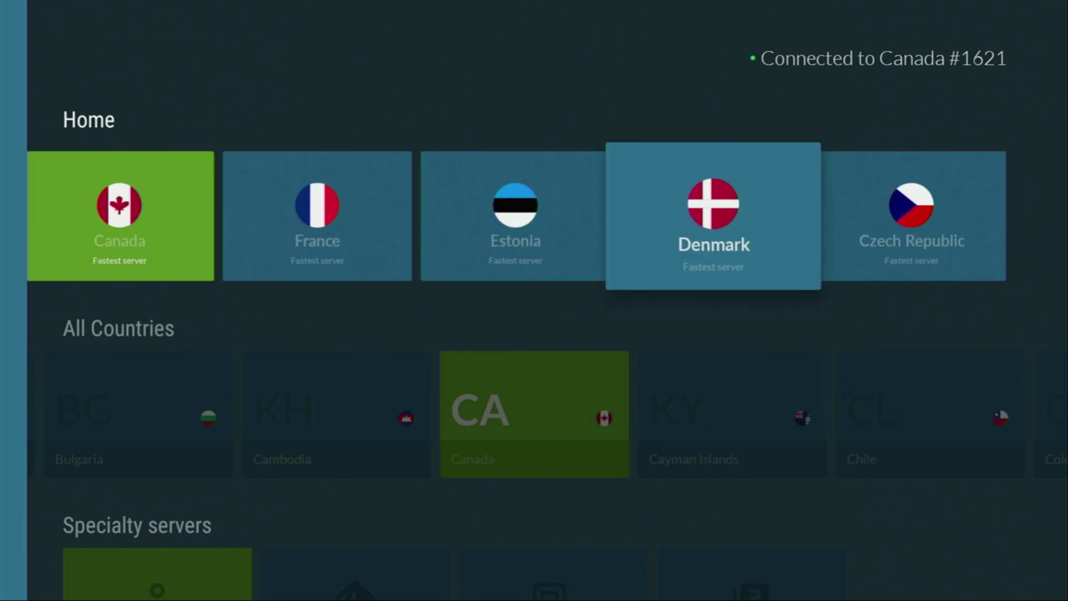
{"action": "key", "text": "Right"}
{"action": "key", "text": "Down"}
{"action": "key", "text": "Right"}
{"action": "key", "text": "Right"}
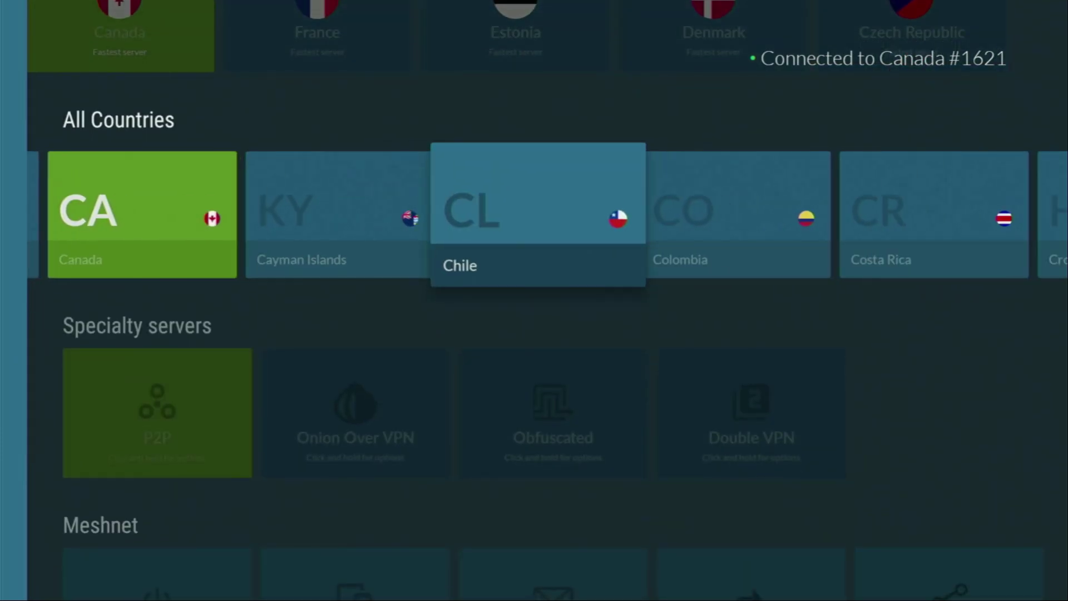
{"action": "key", "text": "Right"}
{"action": "key", "text": "Right"}
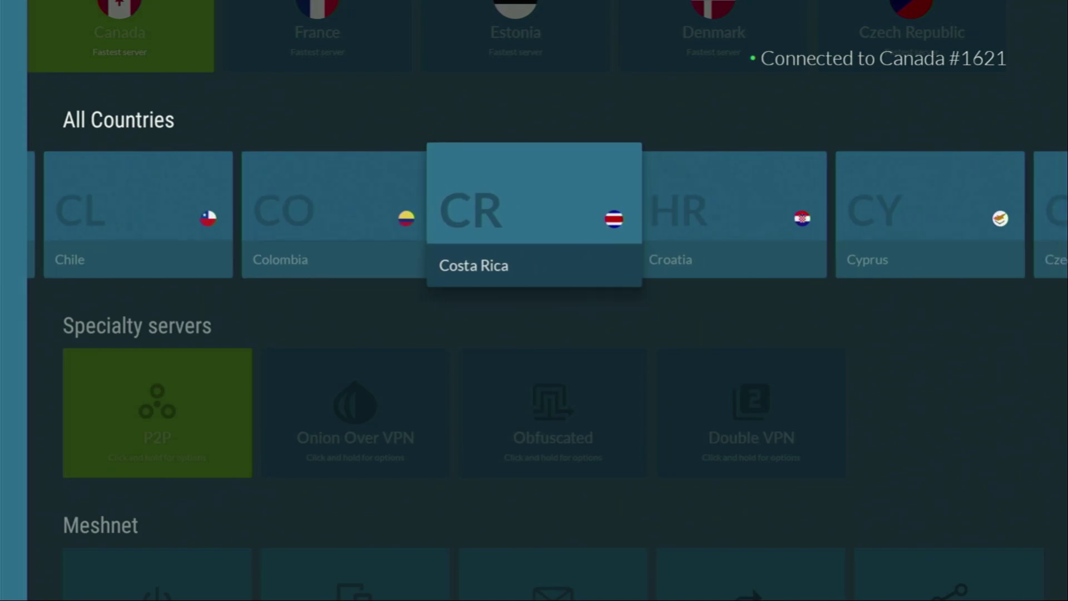
{"action": "key", "text": "Right"}
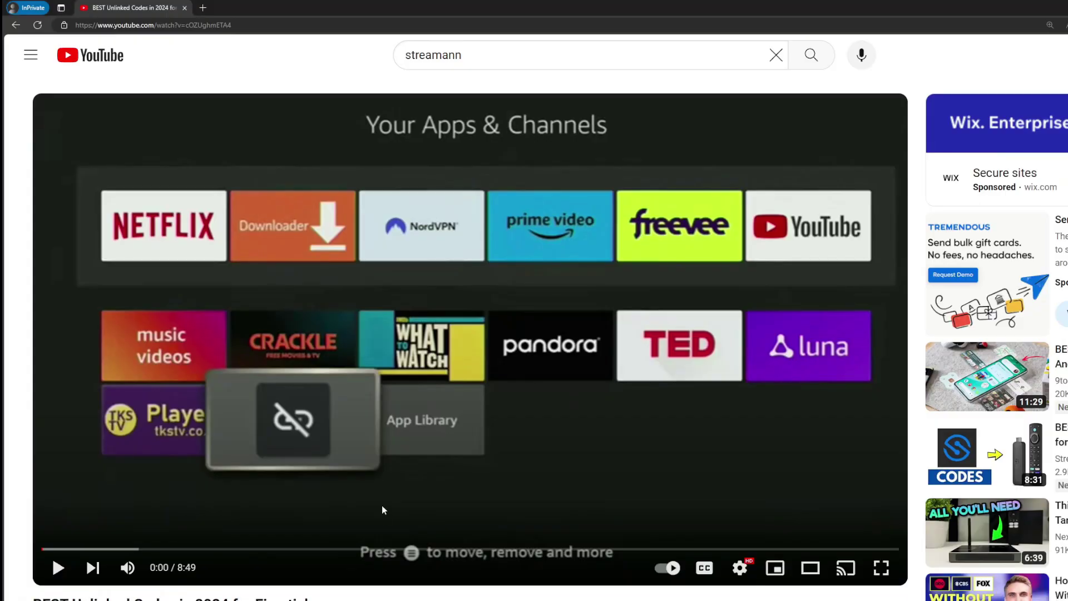
{"action": "scroll", "coordinate": [381, 479], "scroll_direction": "down", "scroll_amount": 5}
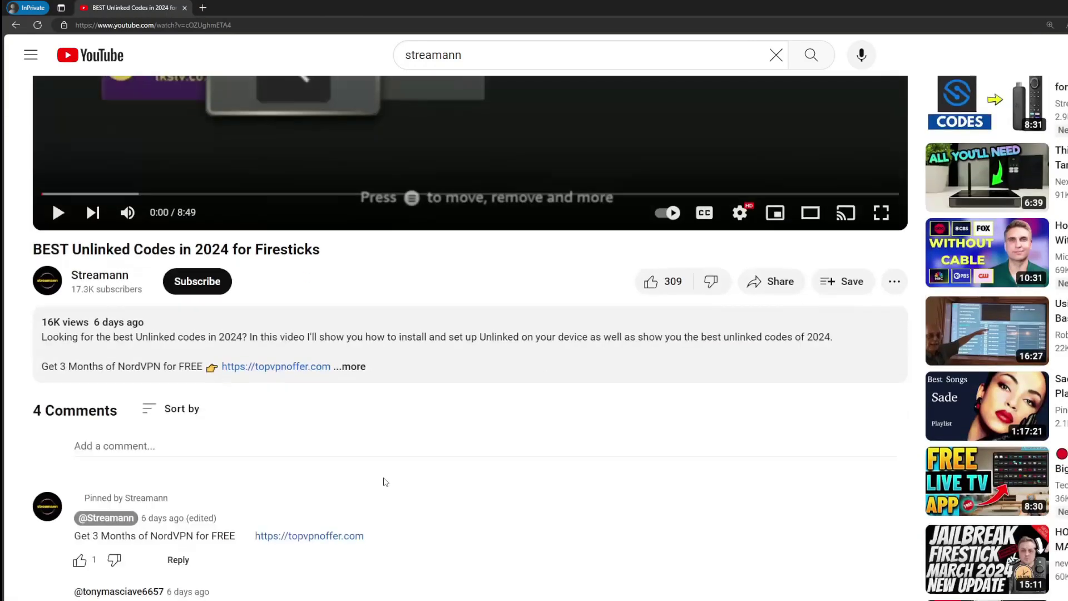
Expand the YouTube description and highlight '3 months extra' on the NordVPN offer page.
{"action": "left_click", "coordinate": [364, 349]}
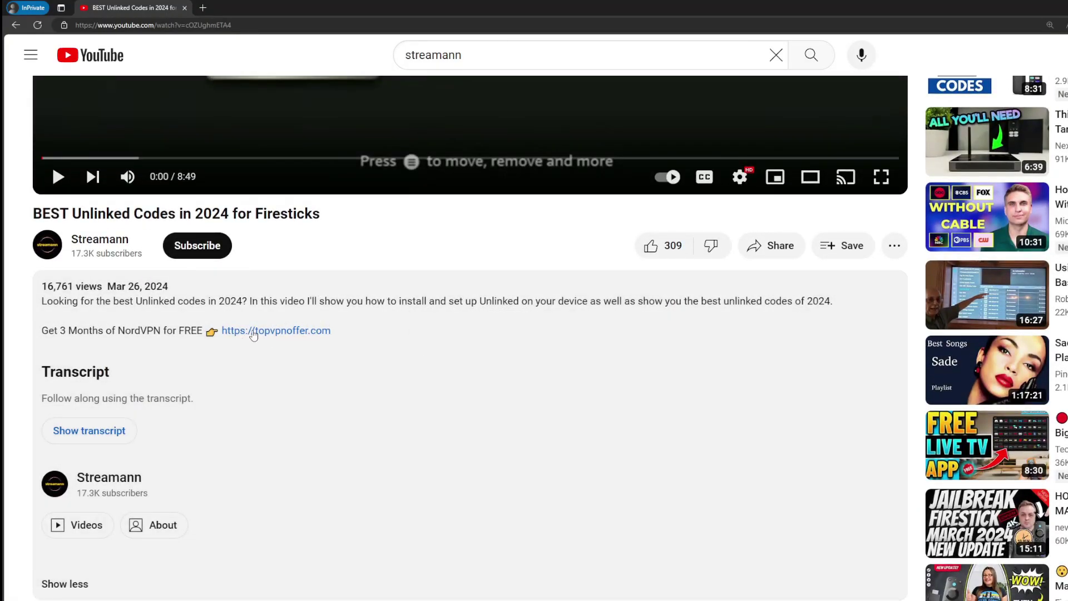
{"action": "scroll", "coordinate": [253, 336], "scroll_direction": "down", "scroll_amount": 4}
{"action": "left_click_drag", "start_coordinate": [410, 454], "coordinate": [271, 456]}
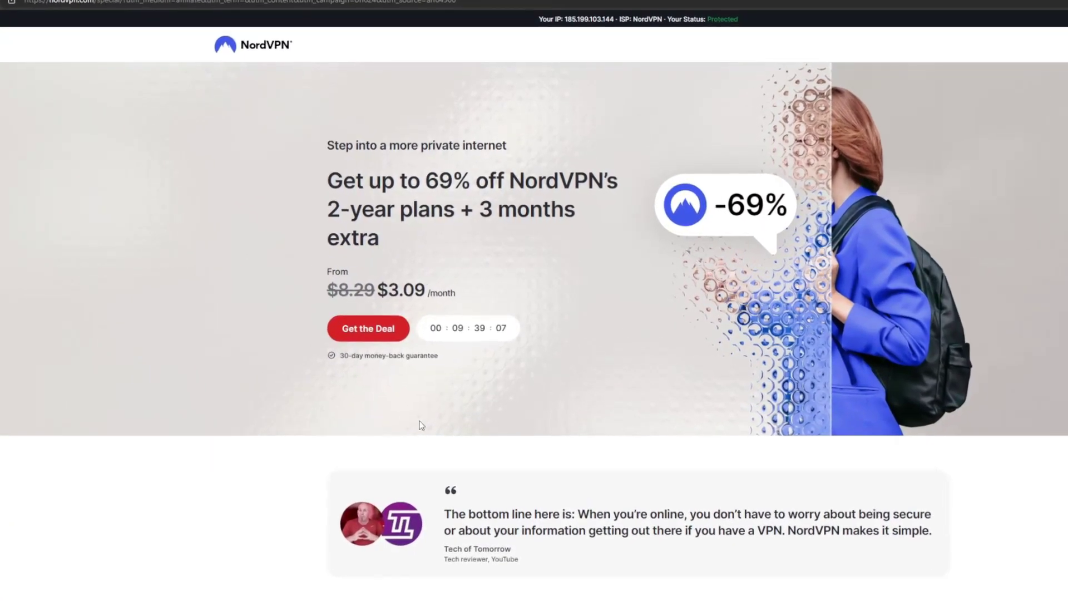
{"action": "mouse_move", "coordinate": [479, 208]}
{"action": "left_mouse_down"}
{"action": "mouse_move", "coordinate": [591, 217]}
{"action": "mouse_move", "coordinate": [594, 232]}
{"action": "left_mouse_up"}
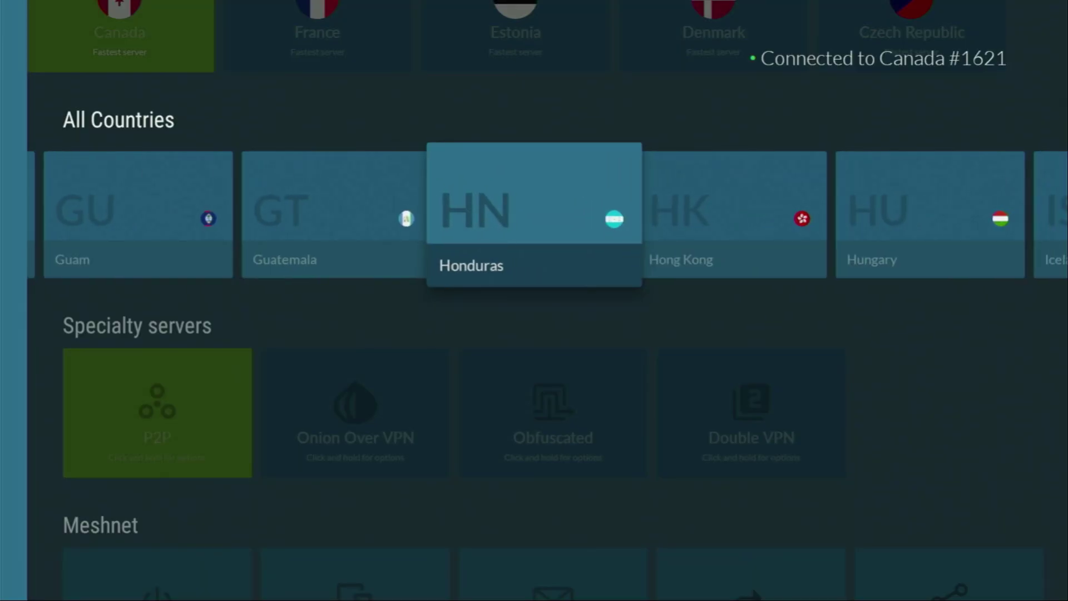
{"action": "key", "text": "Right"}
{"action": "key", "text": "Right"}
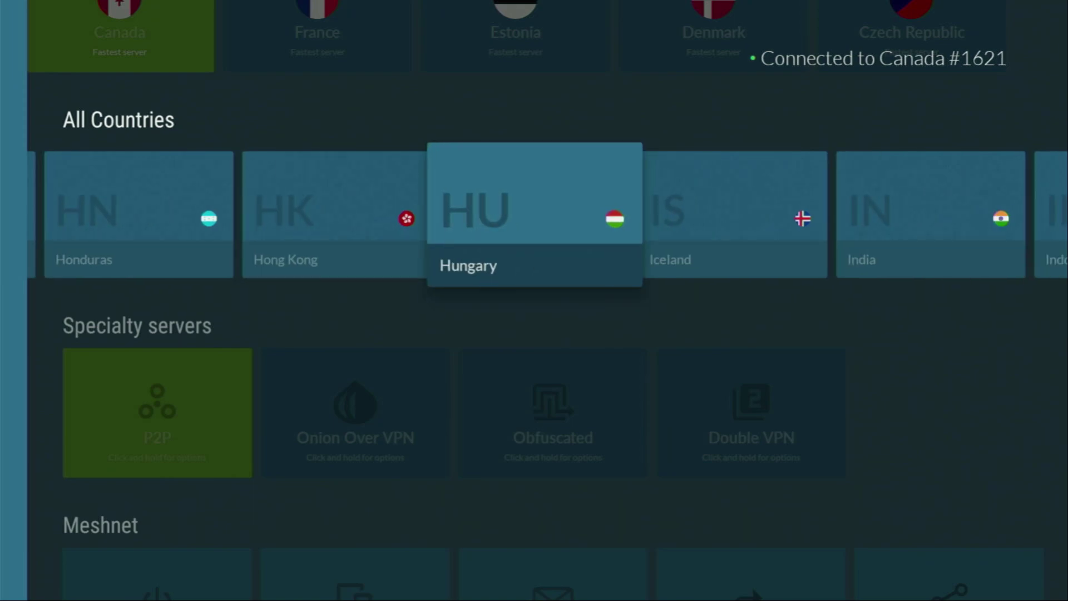
{"action": "key", "text": "Right"}
{"action": "key", "text": "Right"}
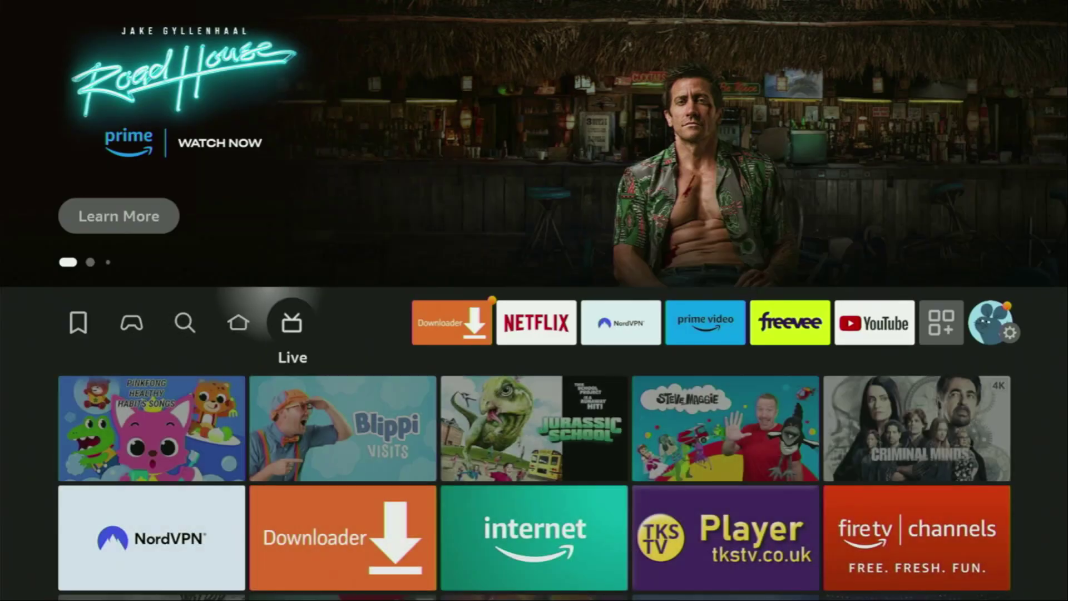
{"action": "key", "text": "Right"}
Launch Downloader, allow file access, close the quick start guide, and reach the URL field.
{"action": "key", "text": "Return"}
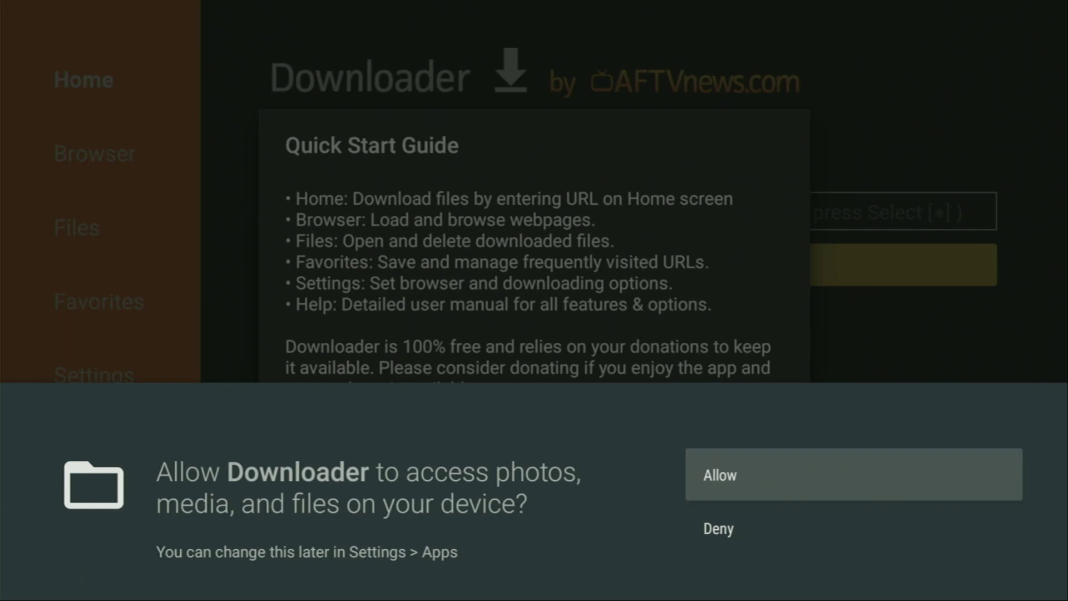
{"action": "key", "text": "Return"}
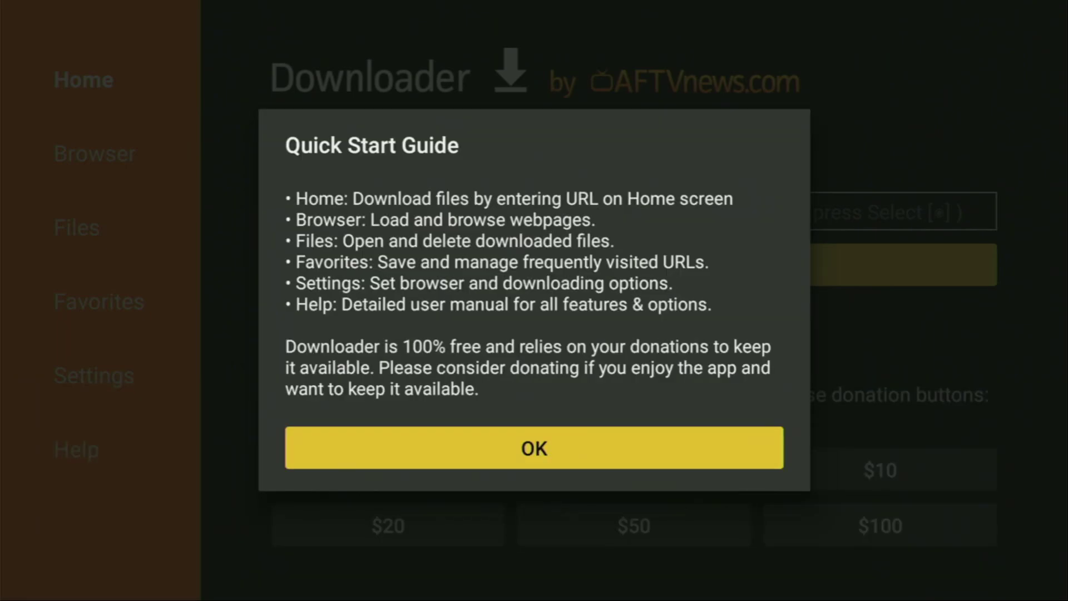
{"action": "key", "text": "Return"}
{"action": "key", "text": "Left"}
{"action": "key", "text": "Up"}
{"action": "key", "text": "Up"}
{"action": "key", "text": "Up"}
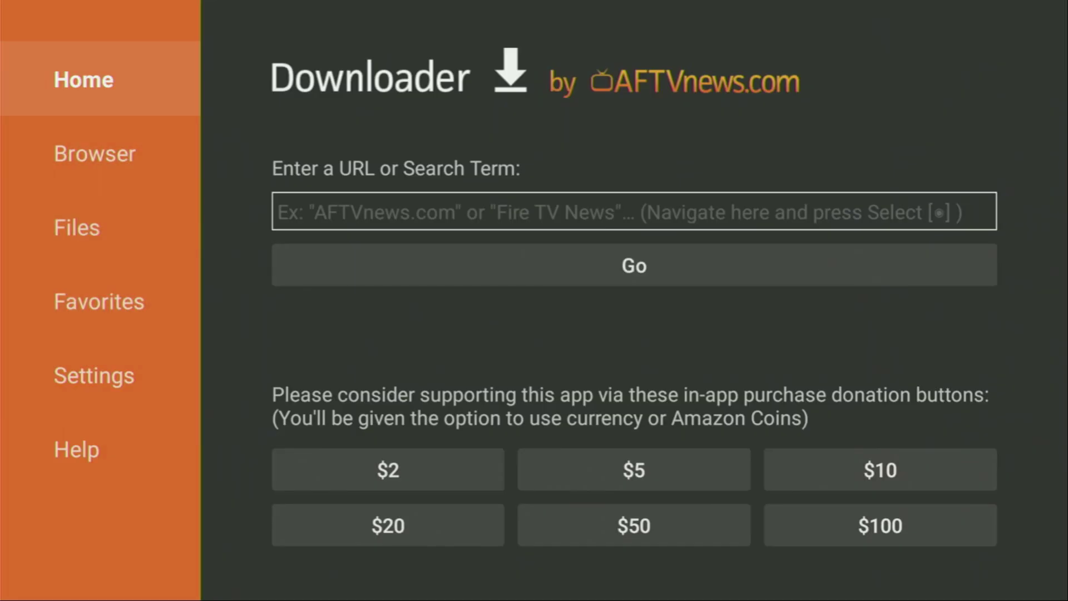
{"action": "key", "text": "Right"}
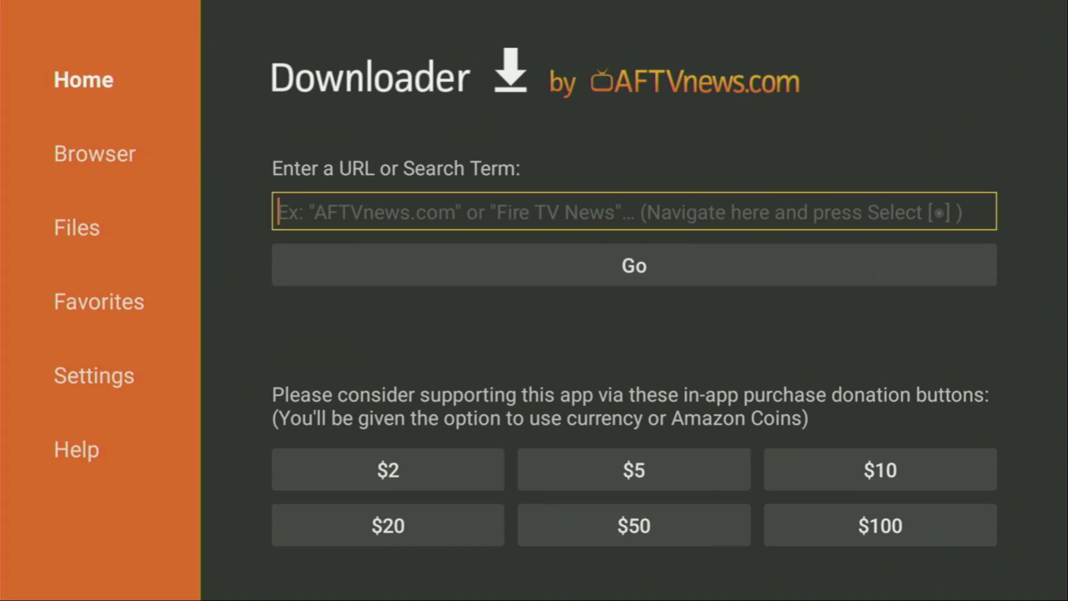
Enter code 66134 in Downloader, submit it, and pause the APKTime redirect.
{"action": "key", "text": "Return"}
{"action": "key", "text": "Up"}
{"action": "key", "text": "Right"}
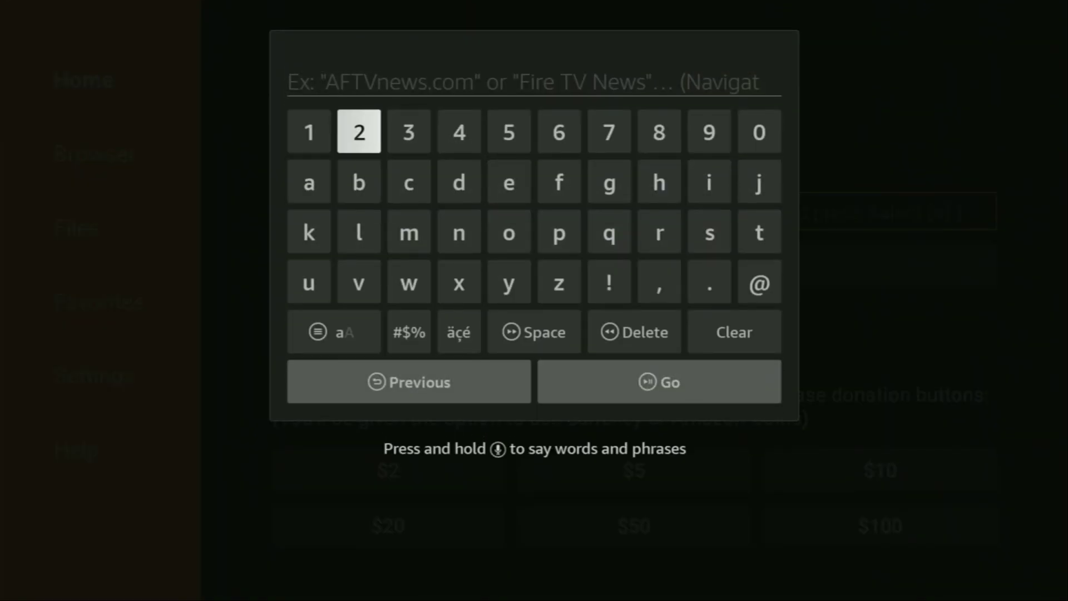
{"action": "key", "text": "Right"}
{"action": "key", "text": "Right"}
{"action": "key", "text": "Right"}
{"action": "key", "text": "Right"}
{"action": "key", "text": "Return"}
{"action": "key", "text": "Return"}
{"action": "key", "text": "Left"}
{"action": "key", "text": "Left"}
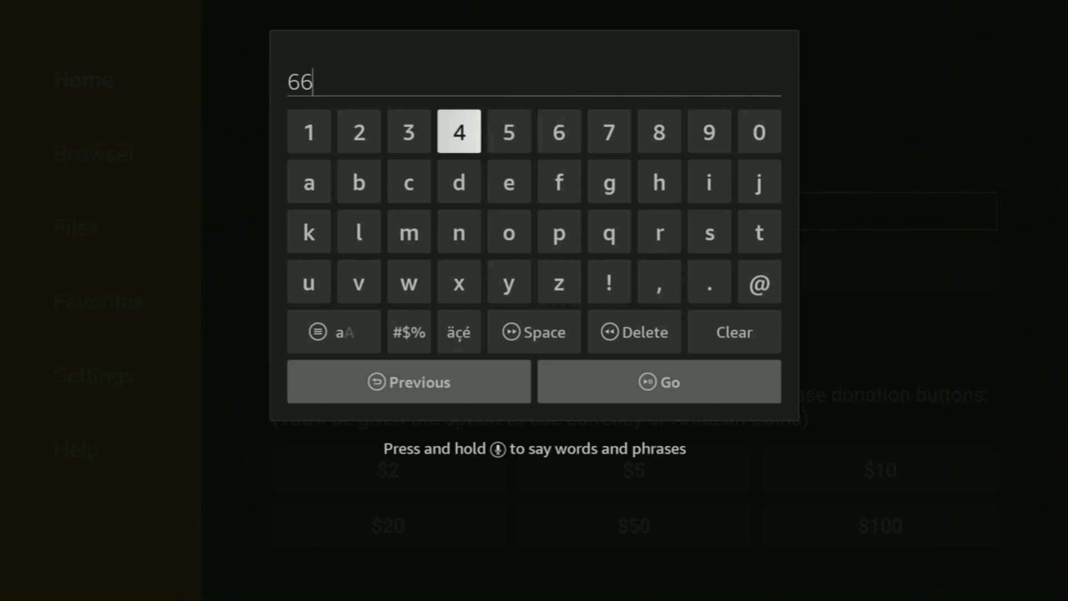
{"action": "key", "text": "Left"}
{"action": "key", "text": "Left"}
{"action": "key", "text": "Left"}
{"action": "key", "text": "Return"}
{"action": "key", "text": "Right"}
{"action": "key", "text": "Right"}
{"action": "key", "text": "Return"}
{"action": "key", "text": "Right"}
{"action": "key", "text": "Return"}
{"action": "key", "text": "Down"}
{"action": "key", "text": "Down"}
{"action": "key", "text": "Down"}
{"action": "key", "text": "Right"}
{"action": "key", "text": "Return"}
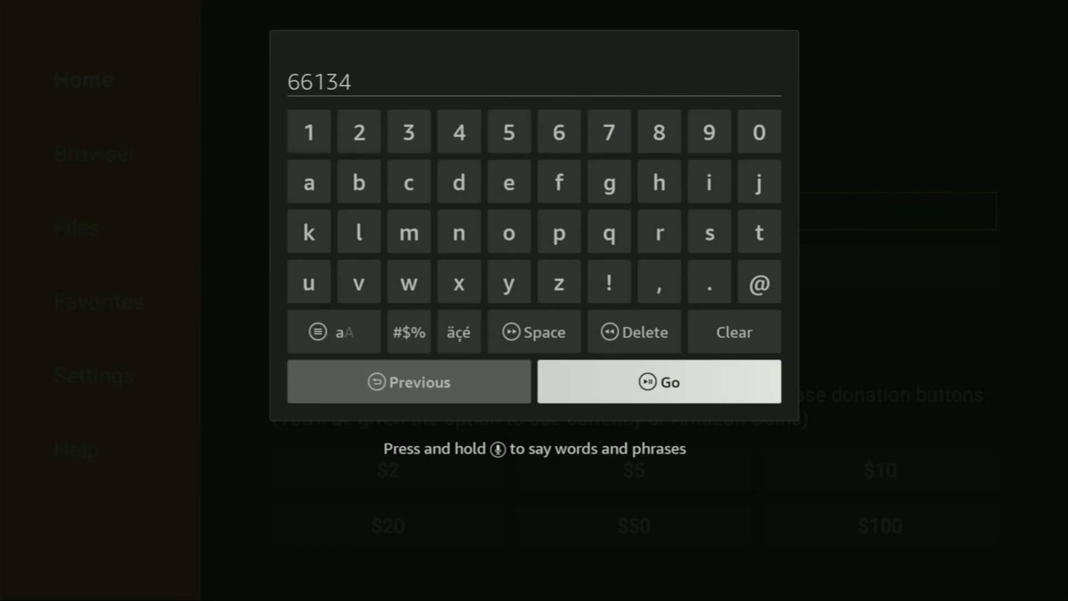
{"action": "key", "text": "Return"}
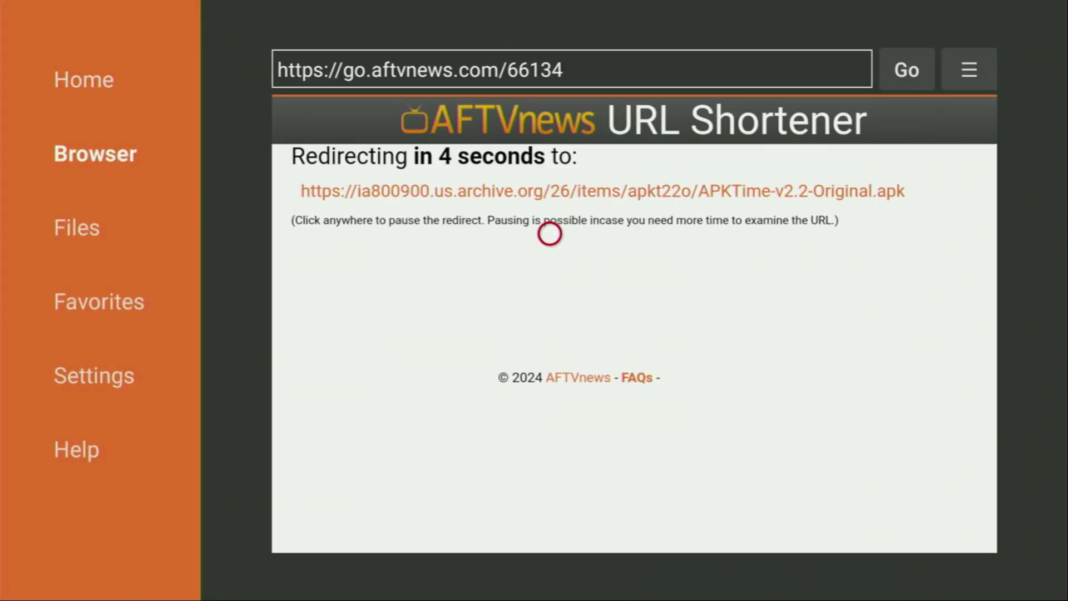
{"action": "left_click", "coordinate": [550, 234]}
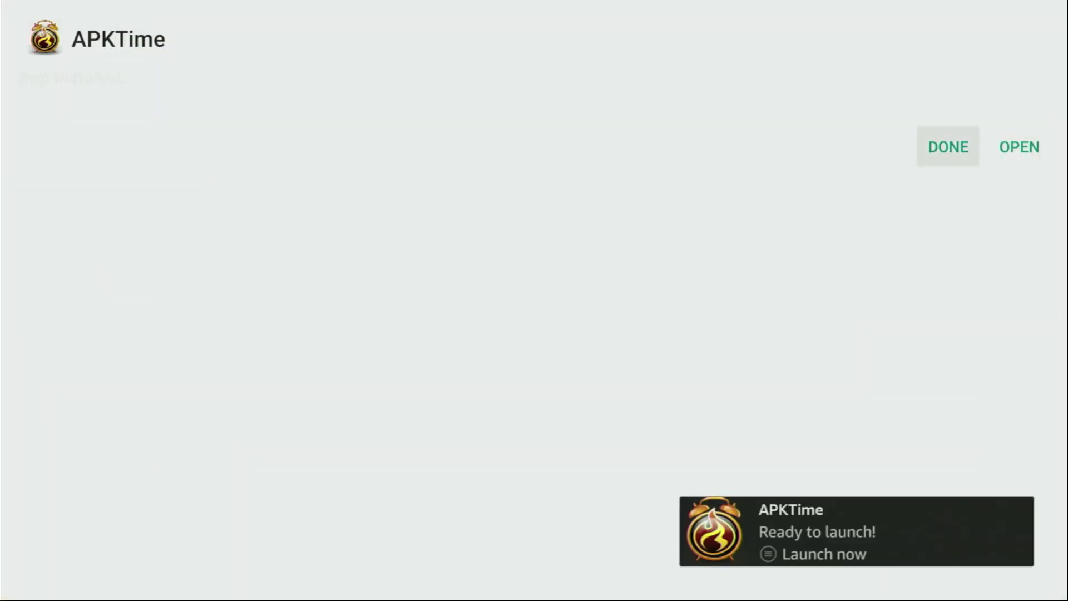
Finish the APKTime installation and close the installer.
{"action": "key", "text": "Right"}
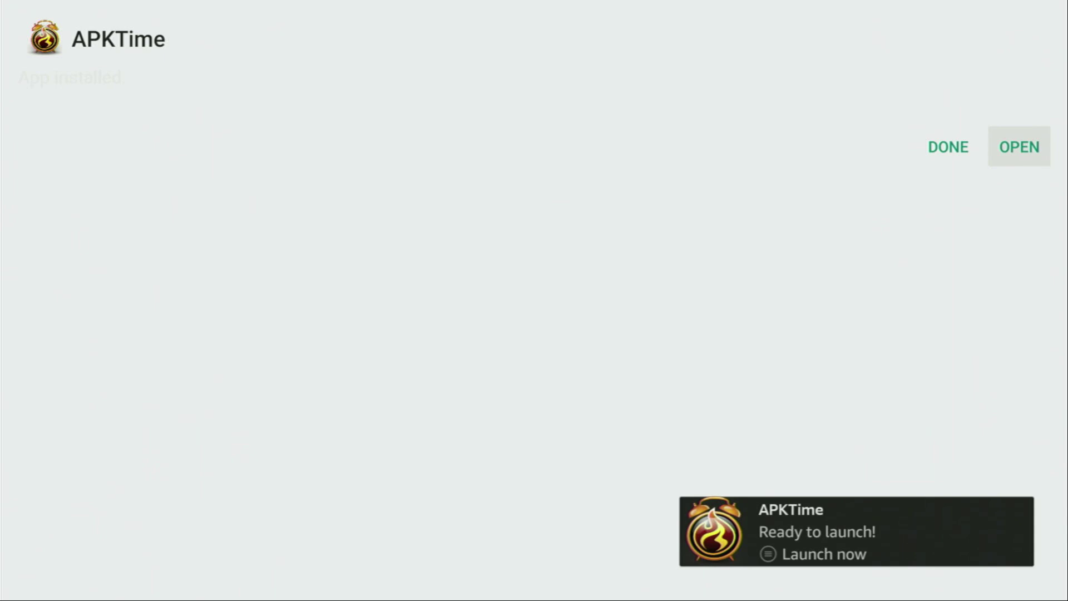
{"action": "key", "text": "Left"}
{"action": "key", "text": "Return"}
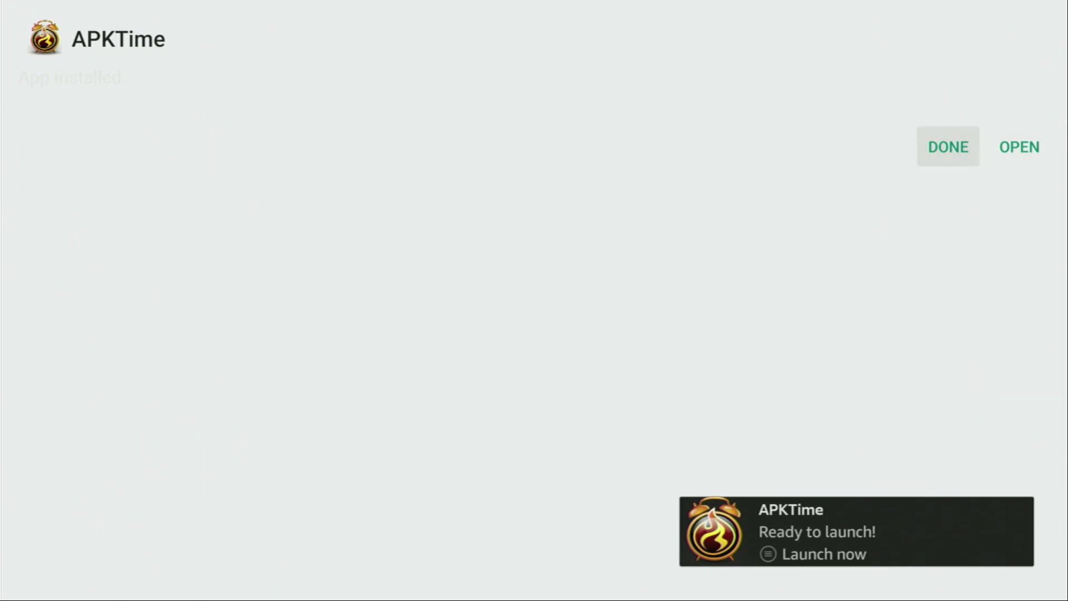
Delete and confirm removal of the APKTime installer file, then go home.
{"action": "key", "text": "Right"}
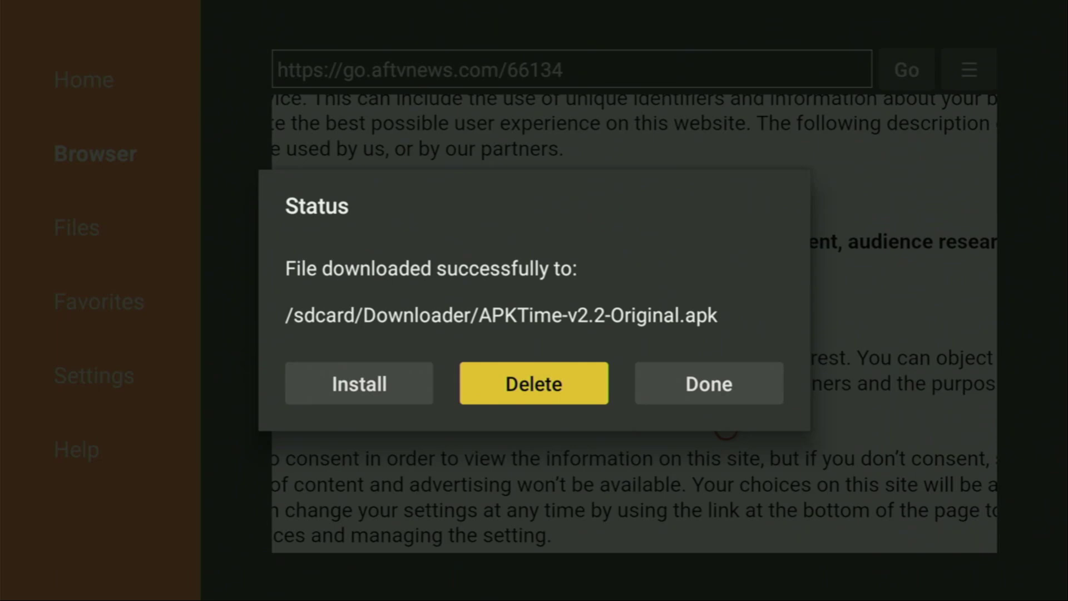
{"action": "key", "text": "Return"}
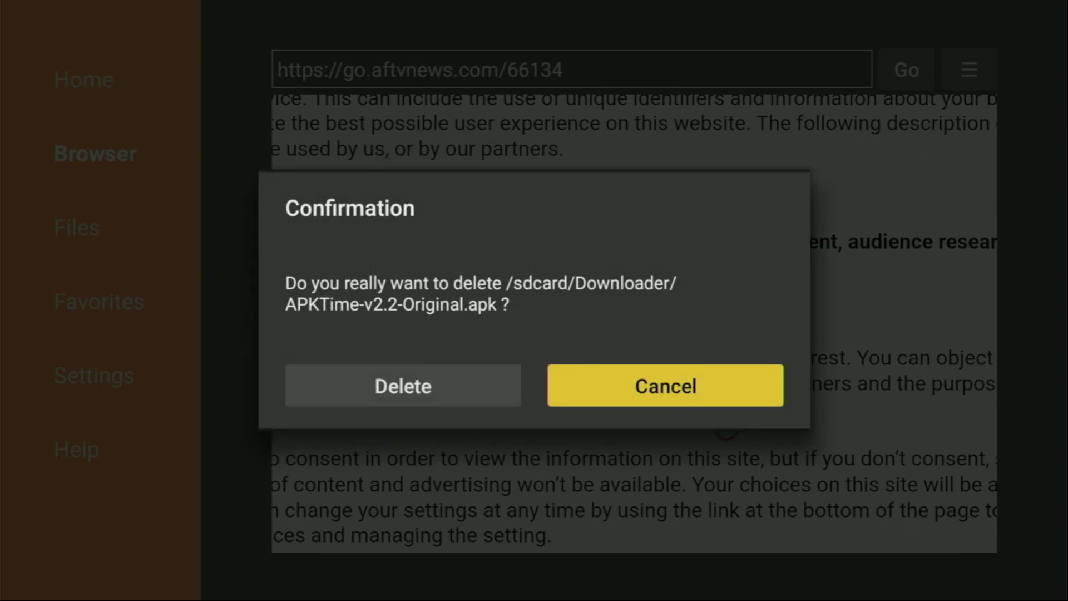
{"action": "key", "text": "Left"}
{"action": "key", "text": "Return"}
{"action": "key", "text": "Home"}
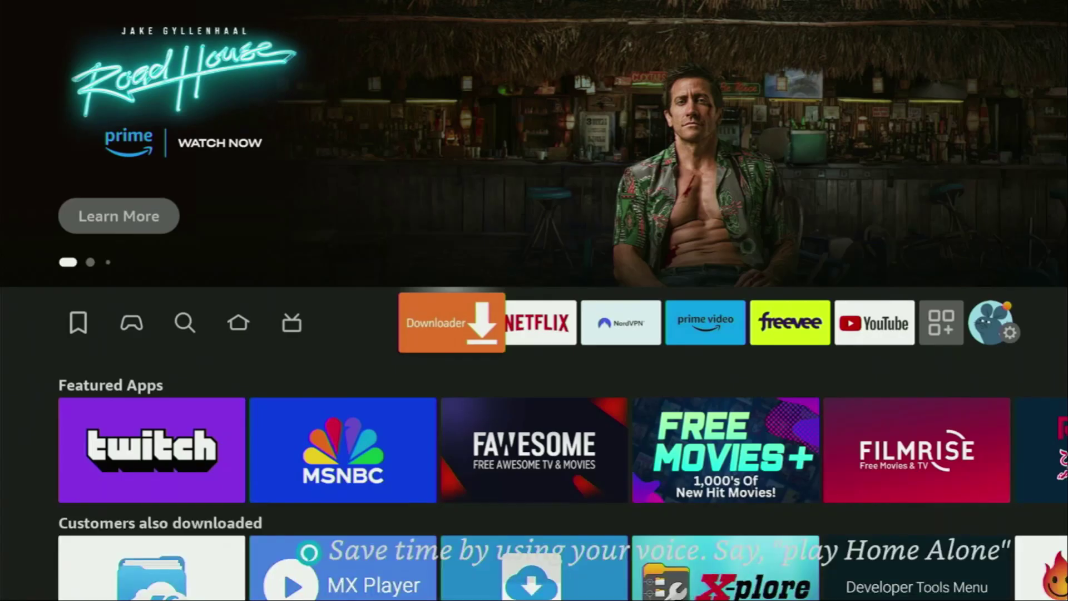
{"action": "key", "text": "Home"}
{"action": "key", "text": "Right"}
{"action": "key", "text": "Right"}
{"action": "key", "text": "Right"}
{"action": "key", "text": "Right"}
{"action": "key", "text": "Right"}
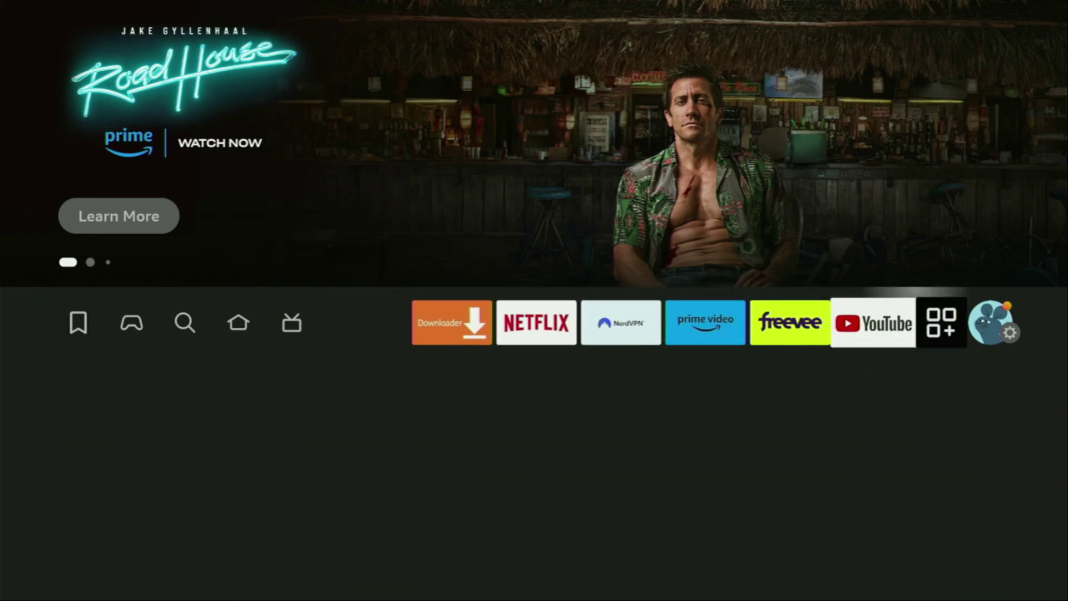
{"action": "key", "text": "Right"}
{"action": "key", "text": "Right"}
{"action": "key", "text": "Return"}
{"action": "key", "text": "Down"}
{"action": "key", "text": "Down"}
{"action": "key", "text": "Down"}
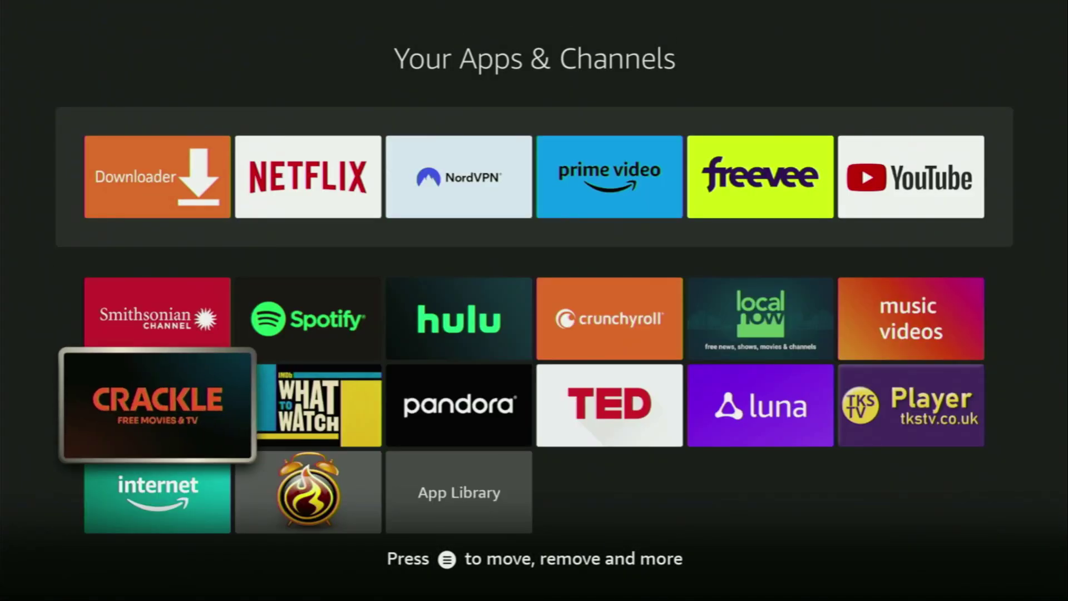
{"action": "key", "text": "Down"}
{"action": "key", "text": "Right"}
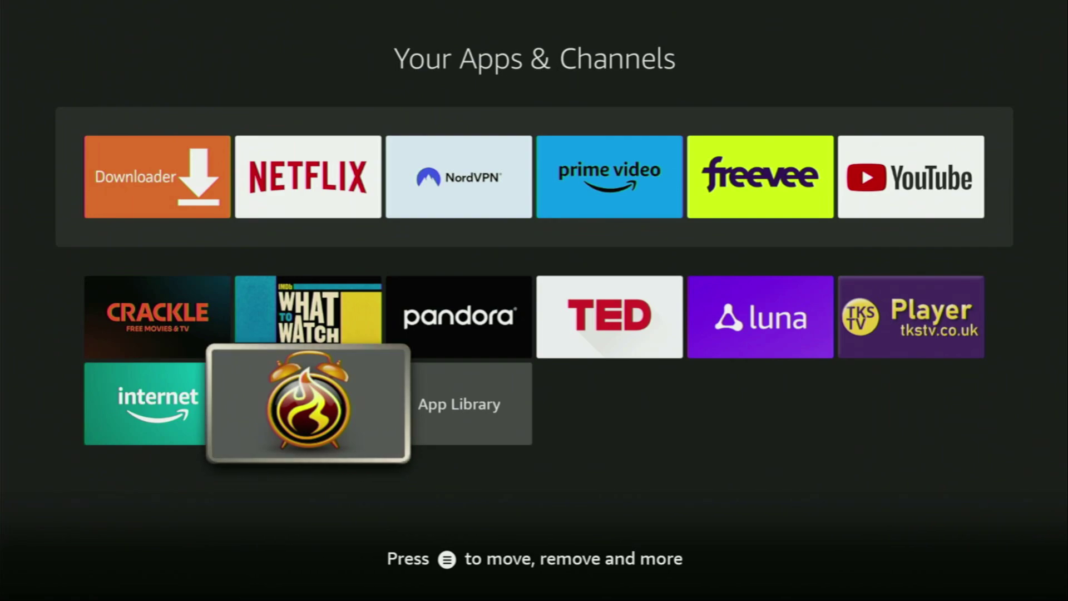
{"action": "key", "text": "Escape"}
Check APKTime and Downloader in Install unknown apps, then return home.
{"action": "key", "text": "Left"}
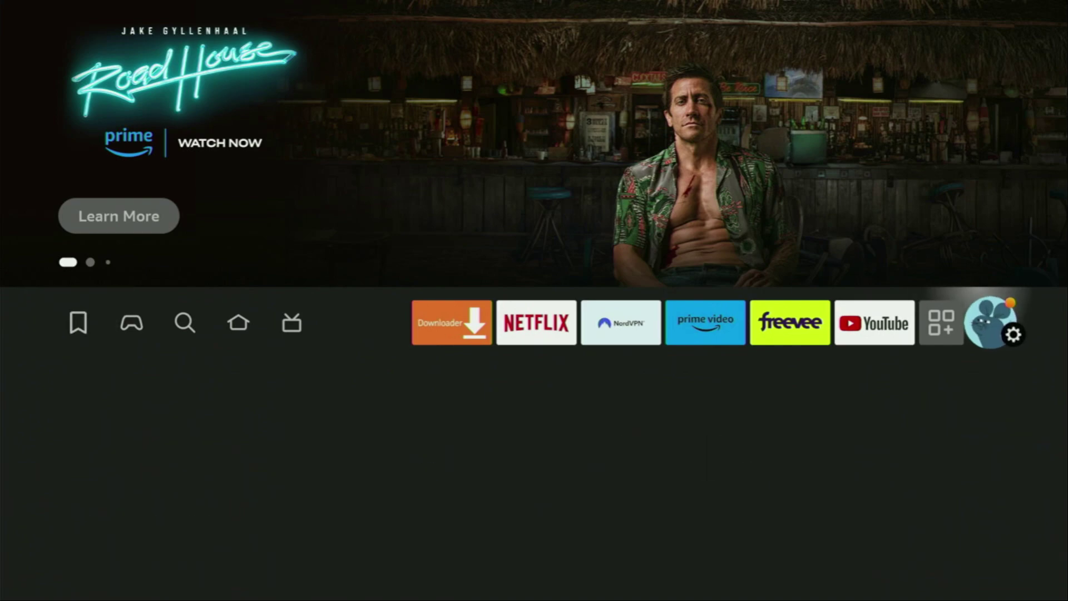
{"action": "key", "text": "Down"}
{"action": "key", "text": "Down"}
{"action": "key", "text": "Down"}
{"action": "key", "text": "Right"}
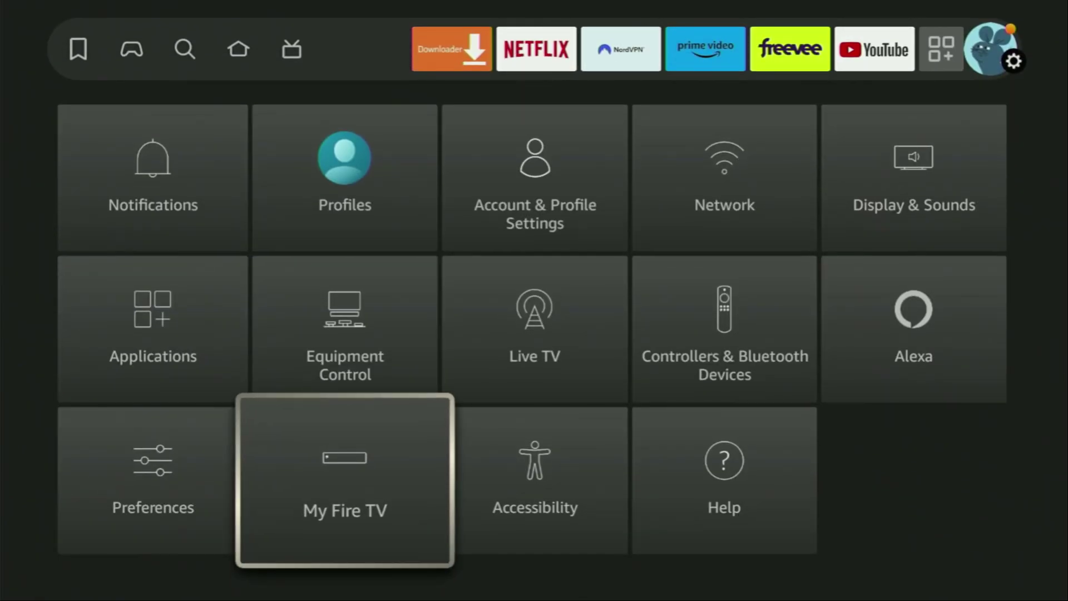
{"action": "key", "text": "Return"}
{"action": "key", "text": "Down"}
{"action": "key", "text": "Return"}
{"action": "key", "text": "Down"}
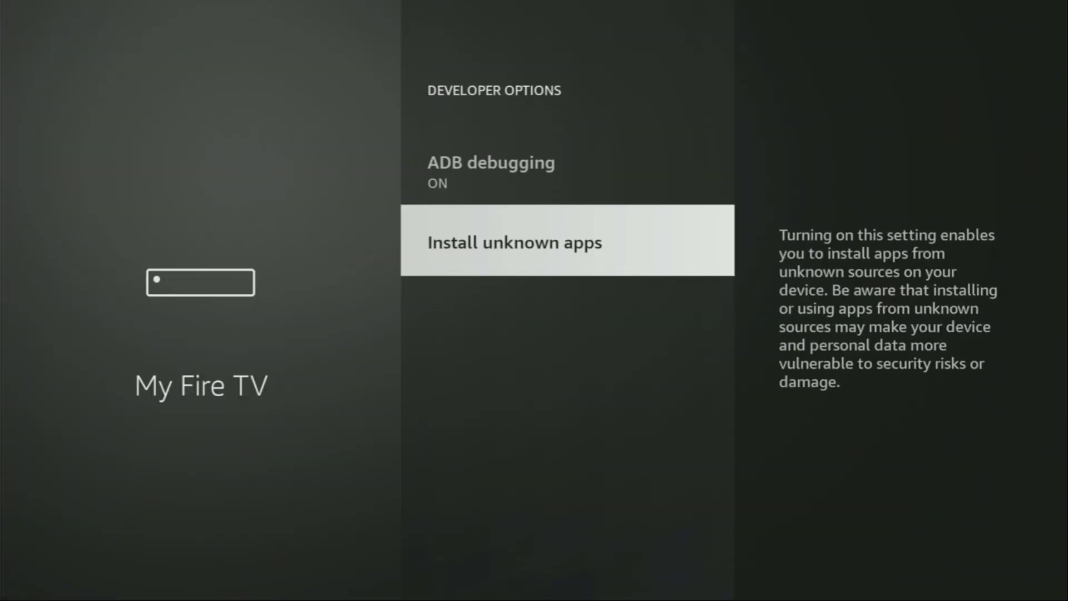
{"action": "key", "text": "Return"}
{"action": "key", "text": "Return"}
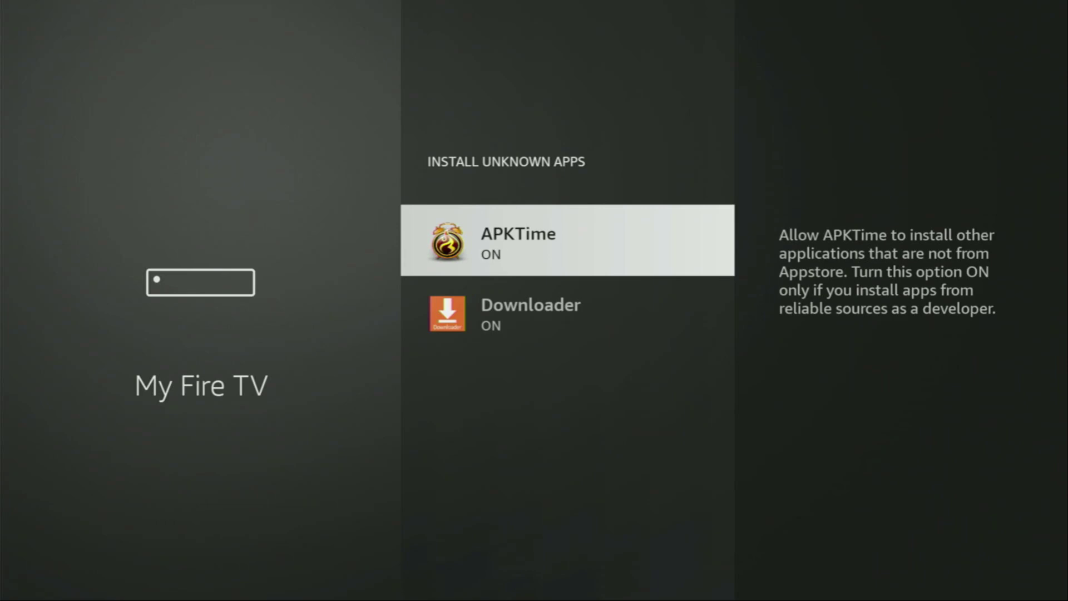
{"action": "key", "text": "Home"}
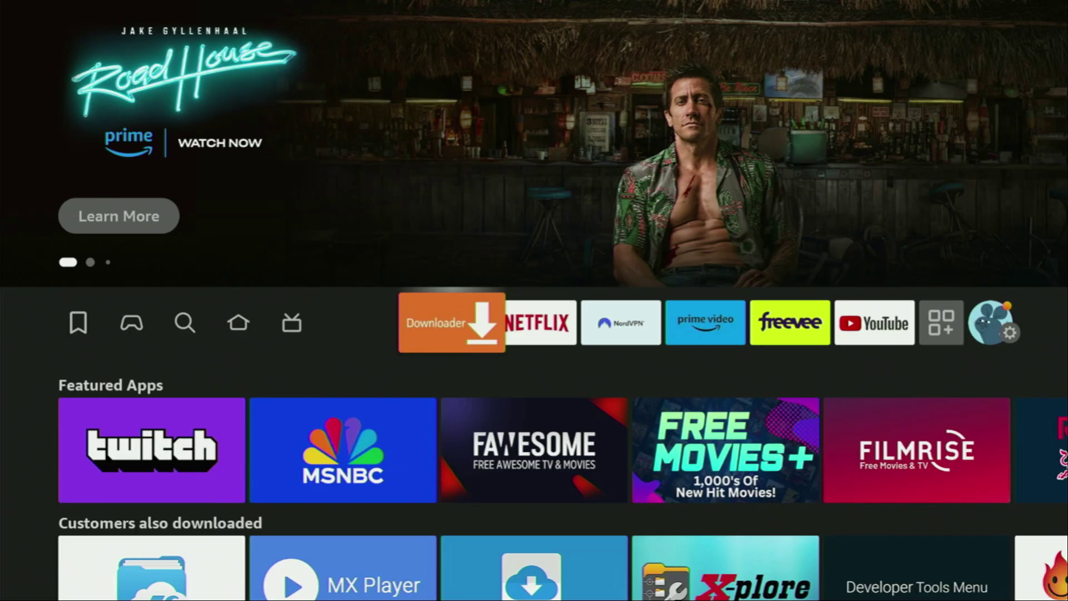
Open Downloader and clear the old code 66134 from the address field.
{"action": "key", "text": "Return"}
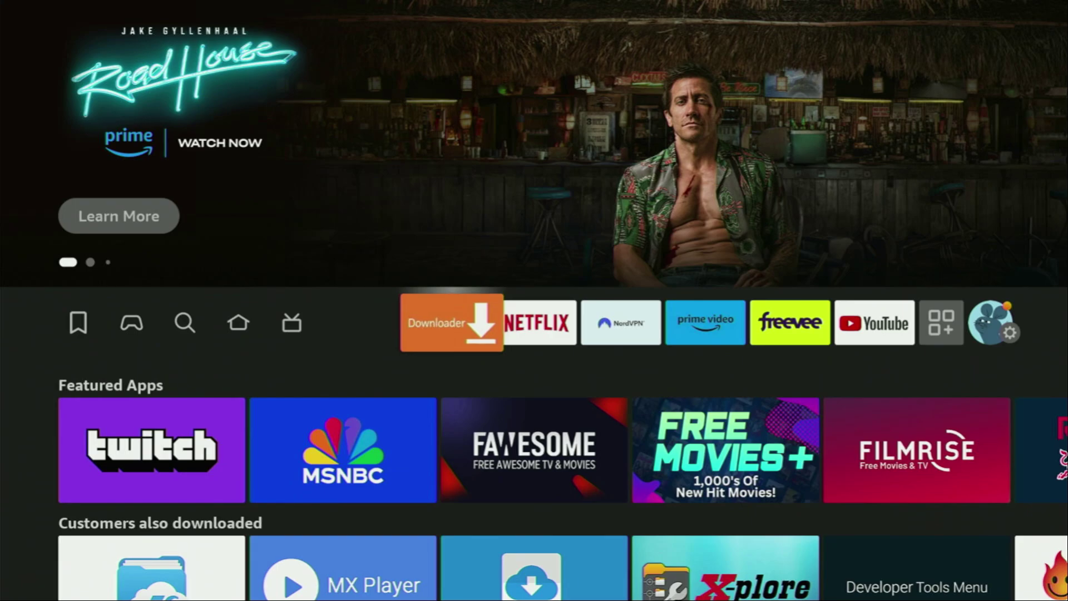
{"action": "key", "text": "Left"}
{"action": "key", "text": "Left"}
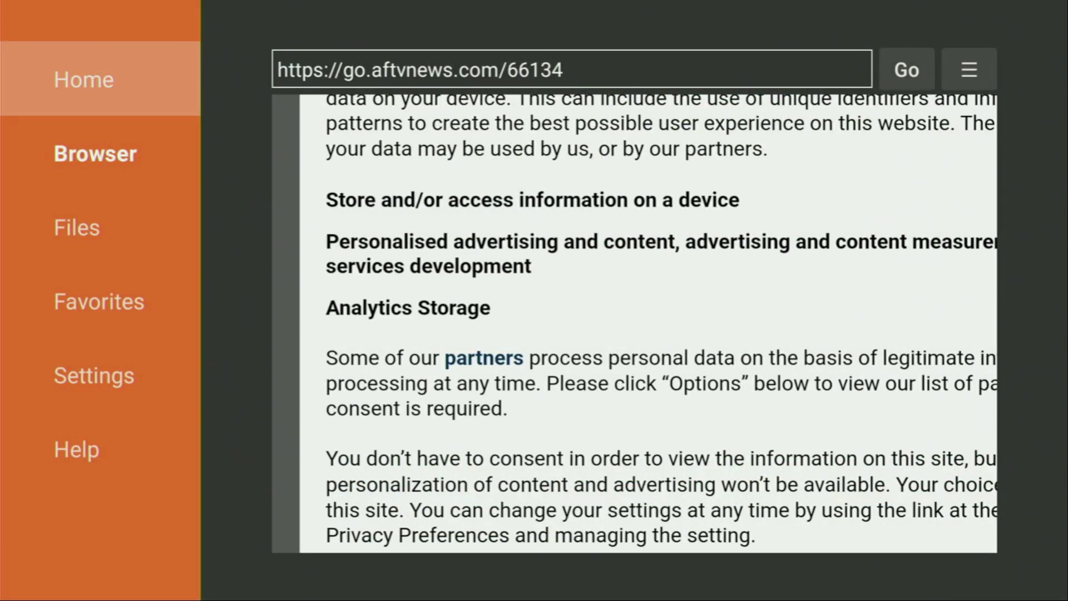
{"action": "key", "text": "Return"}
{"action": "key", "text": "Up"}
{"action": "key", "text": "Return"}
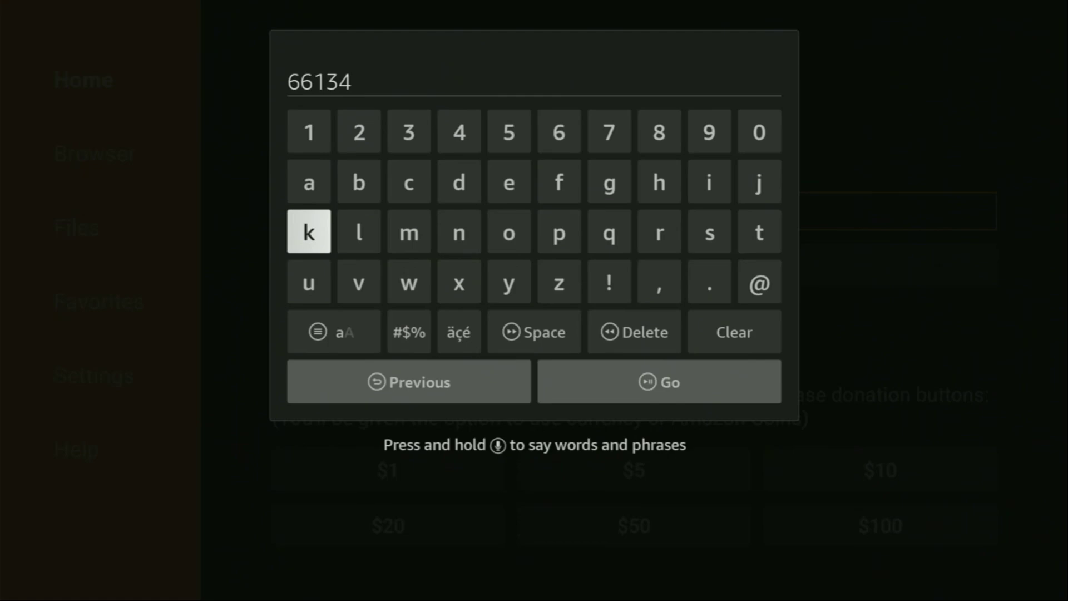
{"action": "key", "text": "Down"}
{"action": "key", "text": "Down"}
{"action": "key", "text": "Left"}
{"action": "key", "text": "Return"}
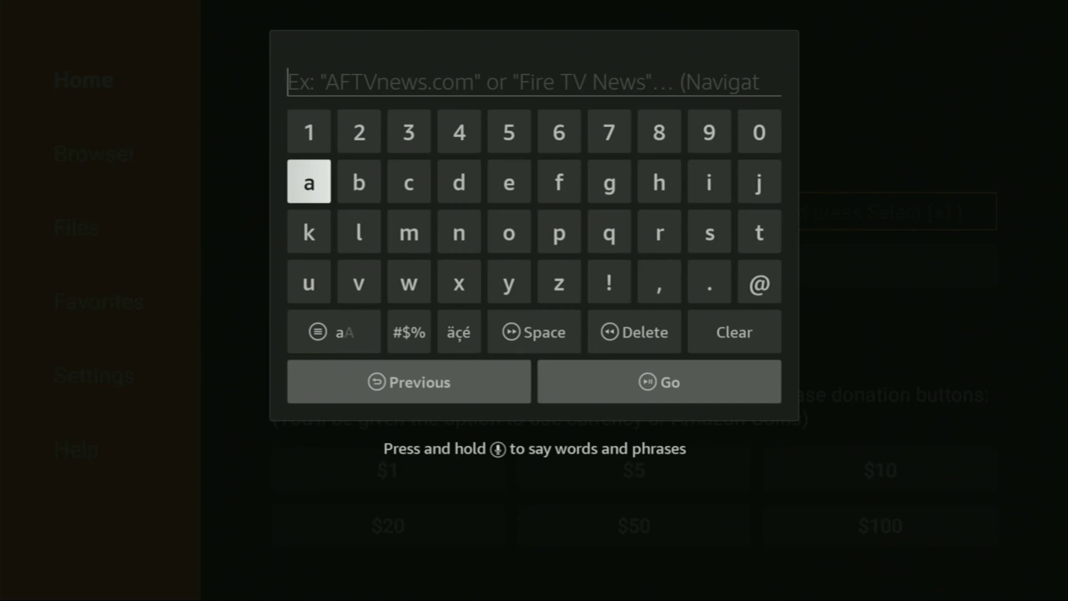
Enter code 18242 and submit it to download TiviMate.
{"action": "key", "text": "Up"}
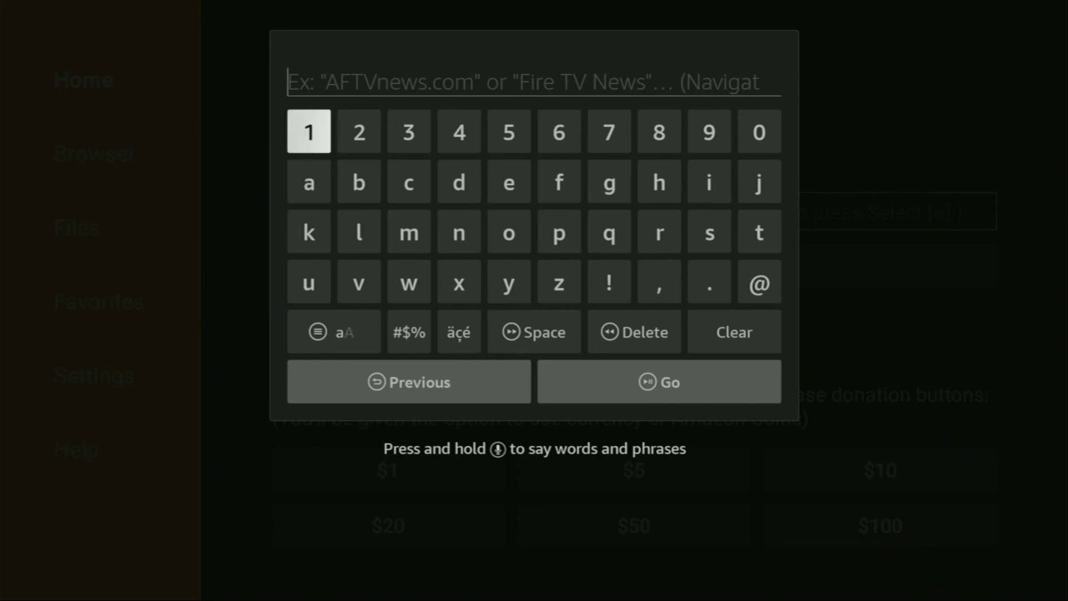
{"action": "key", "text": "Return"}
{"action": "key", "text": "Left"}
{"action": "key", "text": "Left"}
{"action": "key", "text": "Left"}
{"action": "key", "text": "Left"}
{"action": "key", "text": "Right"}
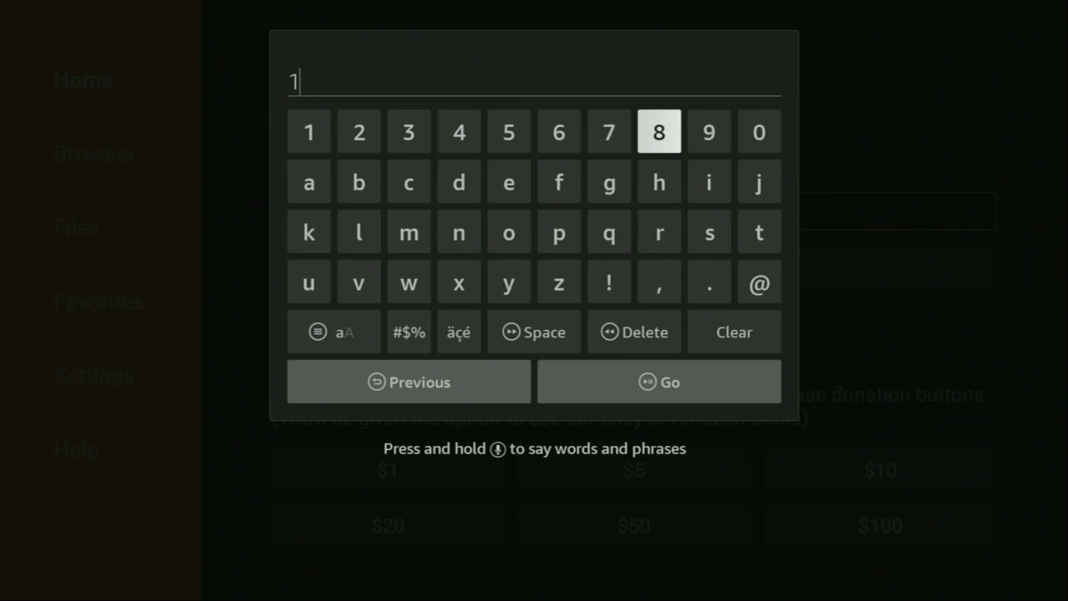
{"action": "key", "text": "Return"}
{"action": "key", "text": "Left"}
{"action": "key", "text": "Left"}
{"action": "key", "text": "Left"}
{"action": "key", "text": "Return"}
{"action": "key", "text": "Right"}
{"action": "key", "text": "Right"}
{"action": "key", "text": "Return"}
{"action": "key", "text": "Left"}
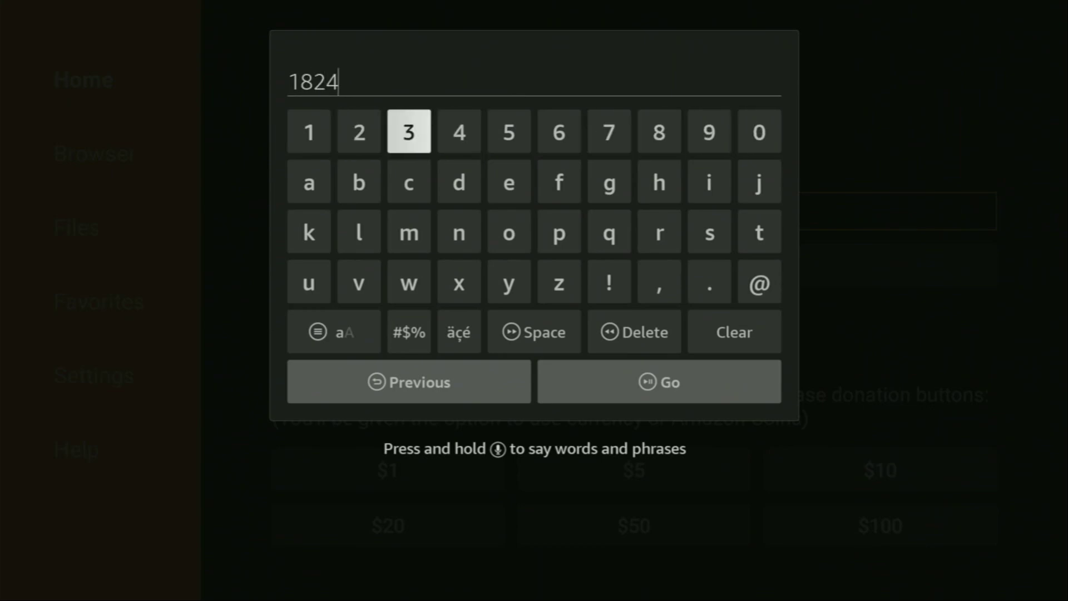
{"action": "key", "text": "Left"}
{"action": "key", "text": "Return"}
{"action": "key", "text": "Down"}
{"action": "key", "text": "Down"}
{"action": "key", "text": "Down"}
{"action": "key", "text": "Down"}
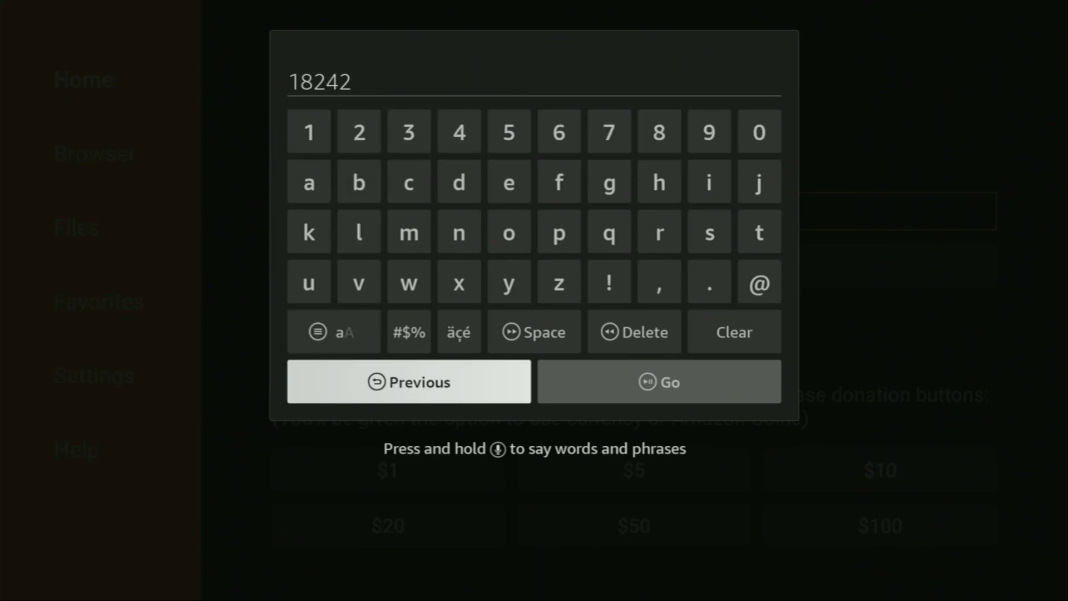
{"action": "key", "text": "Right"}
{"action": "key", "text": "Return"}
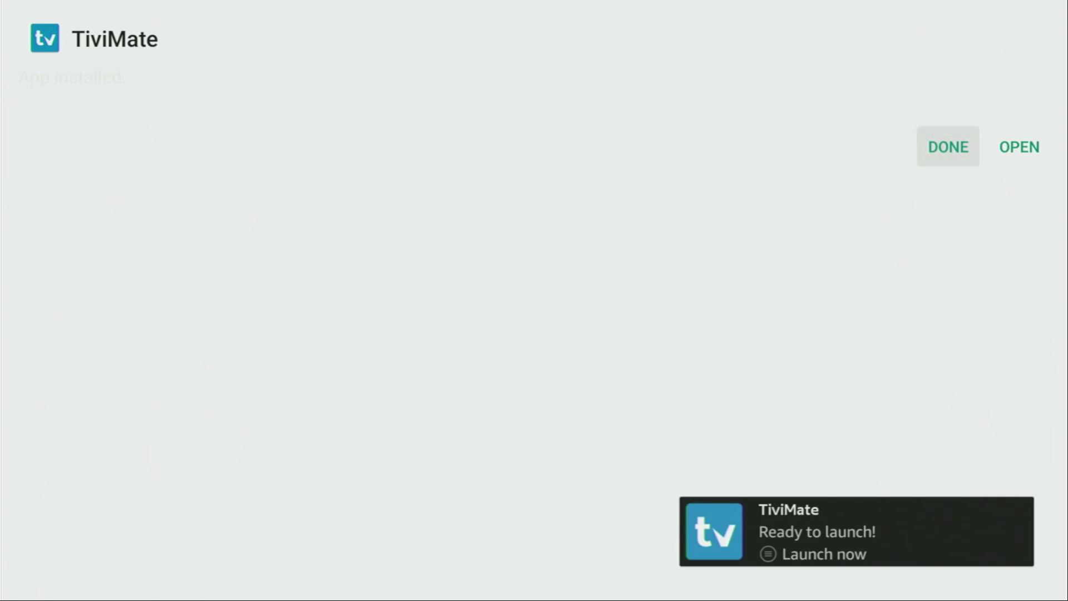
Finish the TiviMate install, delete TiViMa-v3.7.0.apk, and return home.
{"action": "key", "text": "Return"}
{"action": "key", "text": "Right"}
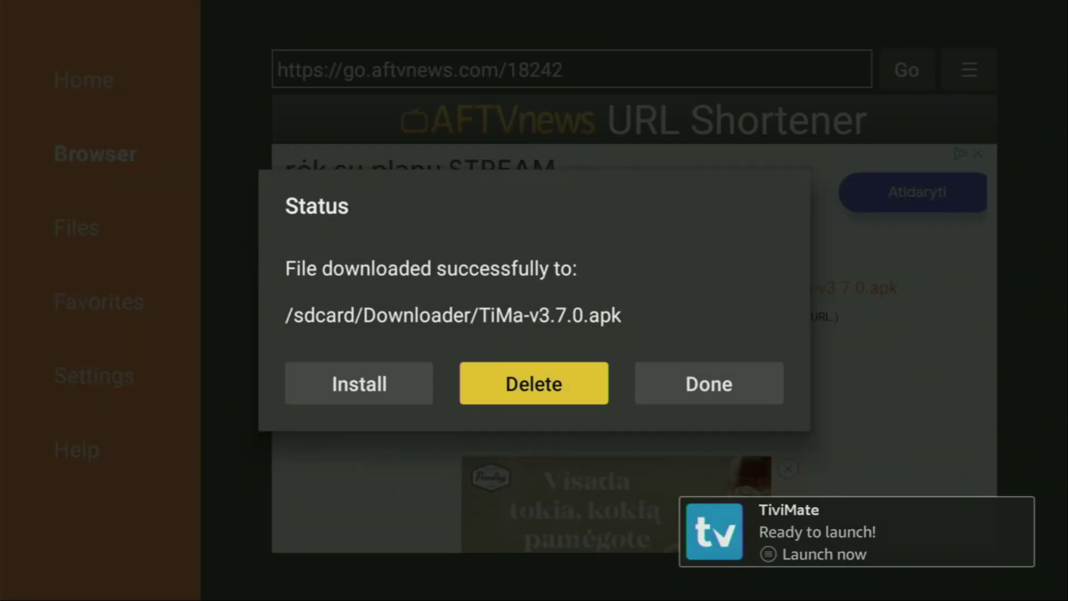
{"action": "key", "text": "Return"}
{"action": "key", "text": "Left"}
{"action": "key", "text": "Return"}
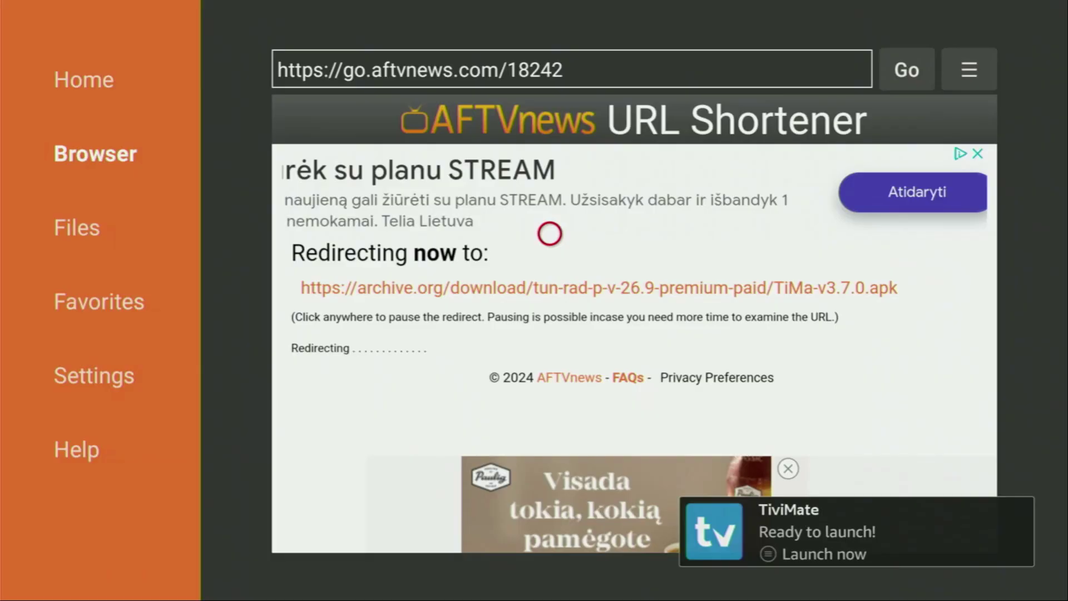
{"action": "key", "text": "Home"}
Launch TiviMate from the Your Apps & Channels grid.
{"action": "key", "text": "Right"}
{"action": "key", "text": "Right"}
{"action": "key", "text": "Right"}
{"action": "key", "text": "Right"}
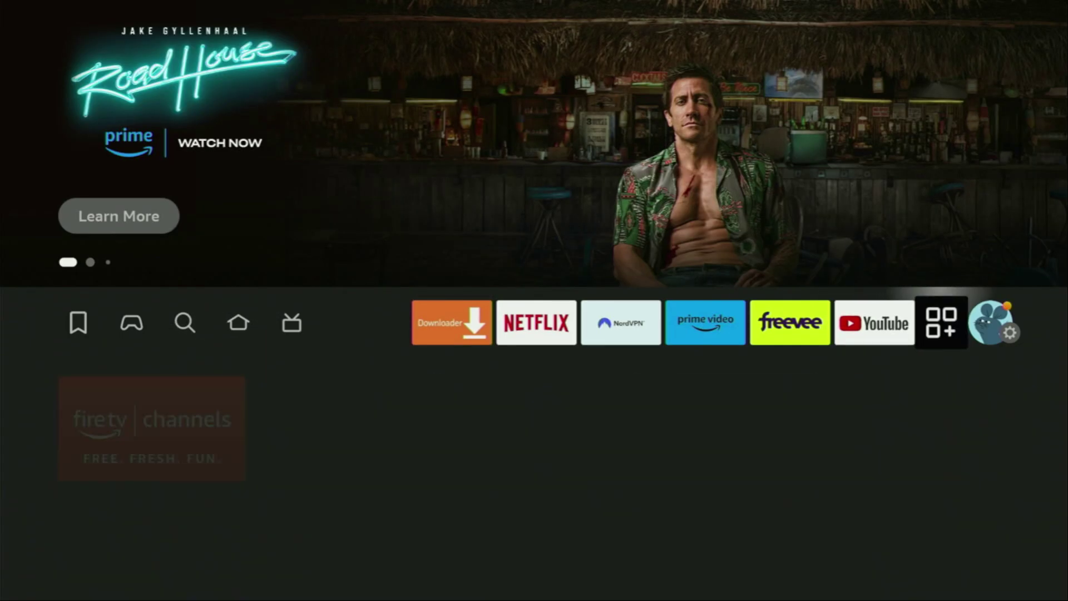
{"action": "key", "text": "Return"}
{"action": "key", "text": "Down"}
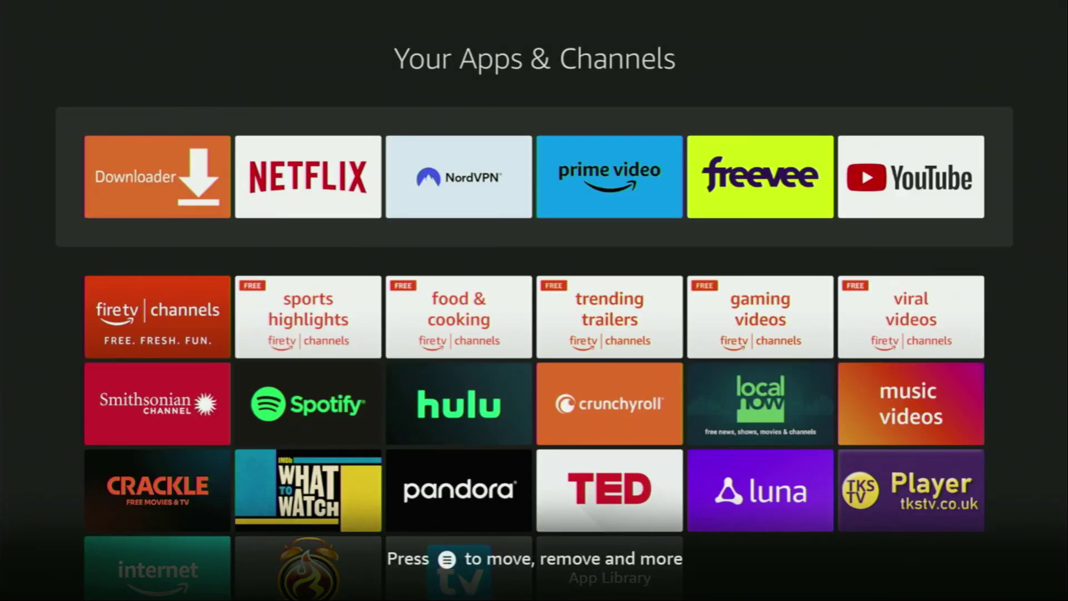
{"action": "key", "text": "Down"}
{"action": "key", "text": "Down"}
{"action": "key", "text": "Down"}
{"action": "key", "text": "Right"}
{"action": "key", "text": "Right"}
{"action": "key", "text": "Return"}
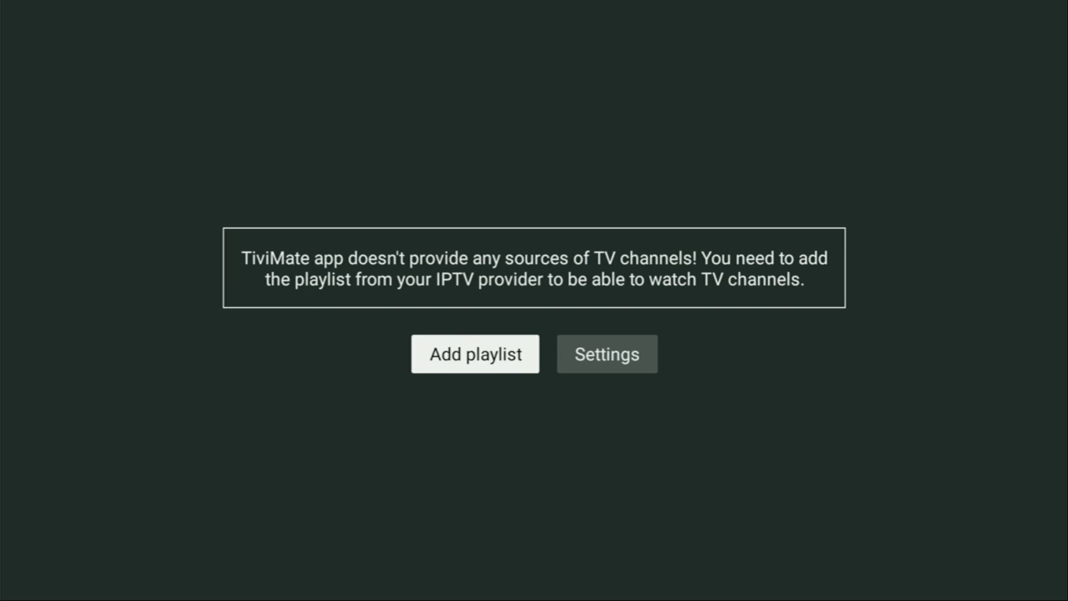
Start adding a playlist and look over the M3U and Xtream Codes options.
{"action": "key", "text": "Return"}
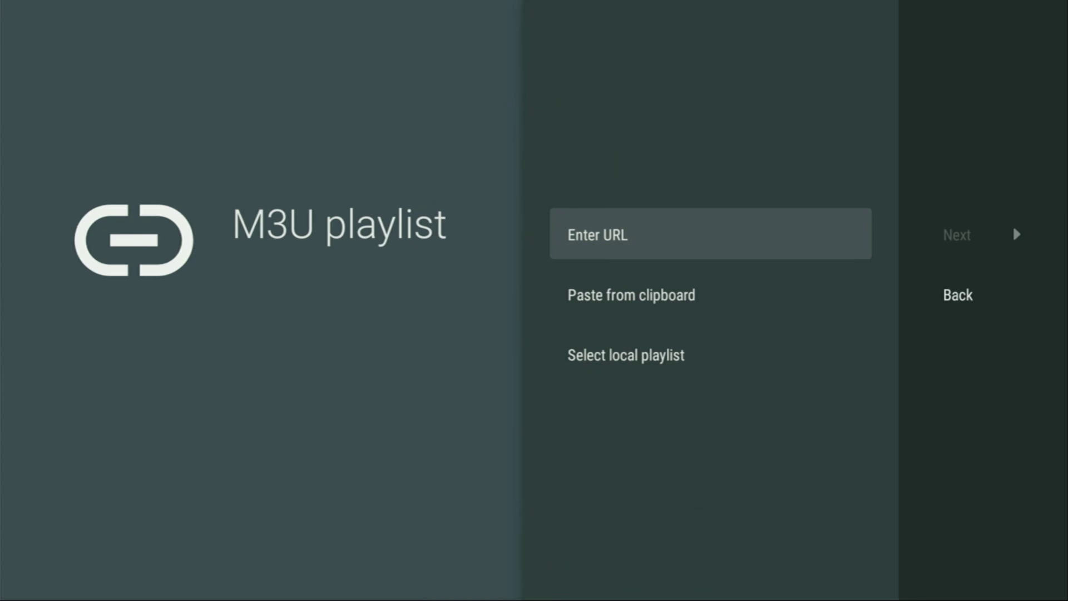
{"action": "key", "text": "Escape"}
{"action": "key", "text": "Down"}
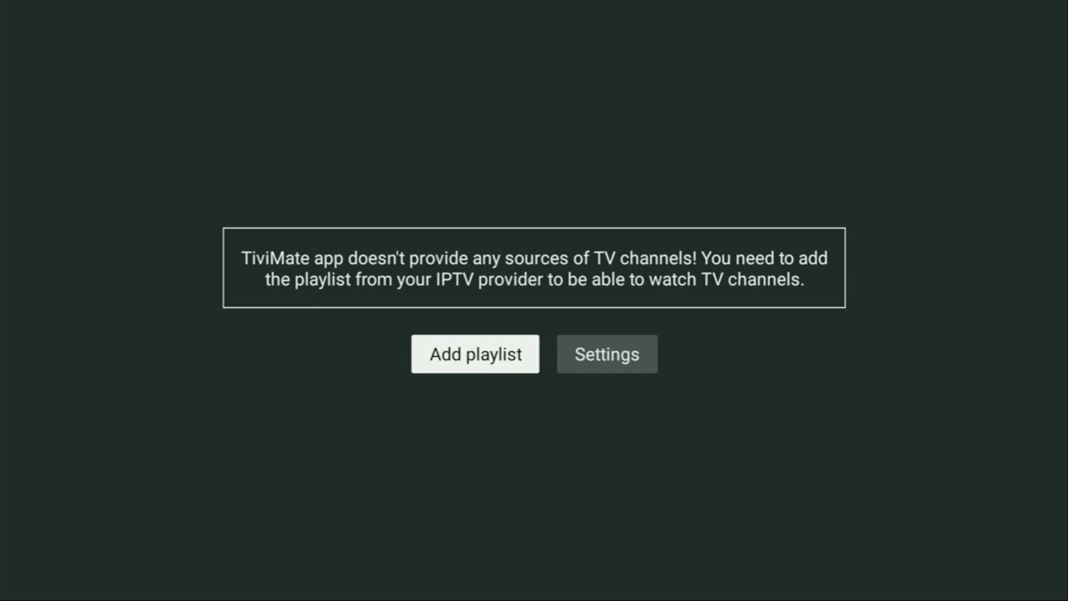
Clear the old code 18242 from Downloader's address field and reopen the keyboard.
{"action": "key", "text": "Down"}
{"action": "key", "text": "Down"}
{"action": "key", "text": "Down"}
{"action": "key", "text": "Right"}
{"action": "key", "text": "Right"}
{"action": "key", "text": "Right"}
{"action": "key", "text": "Return"}
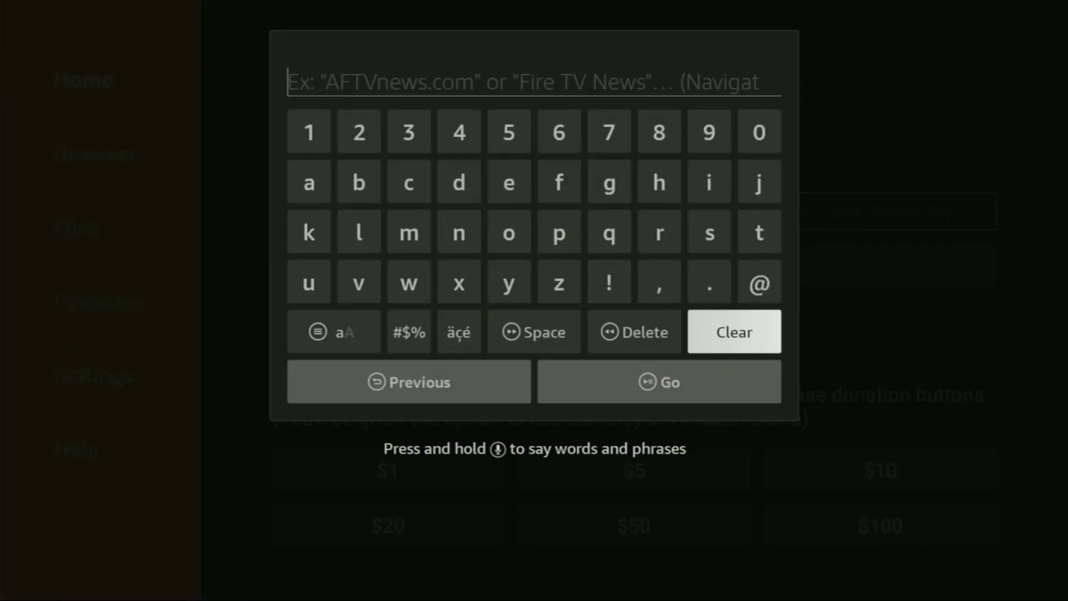
{"action": "key", "text": "Escape"}
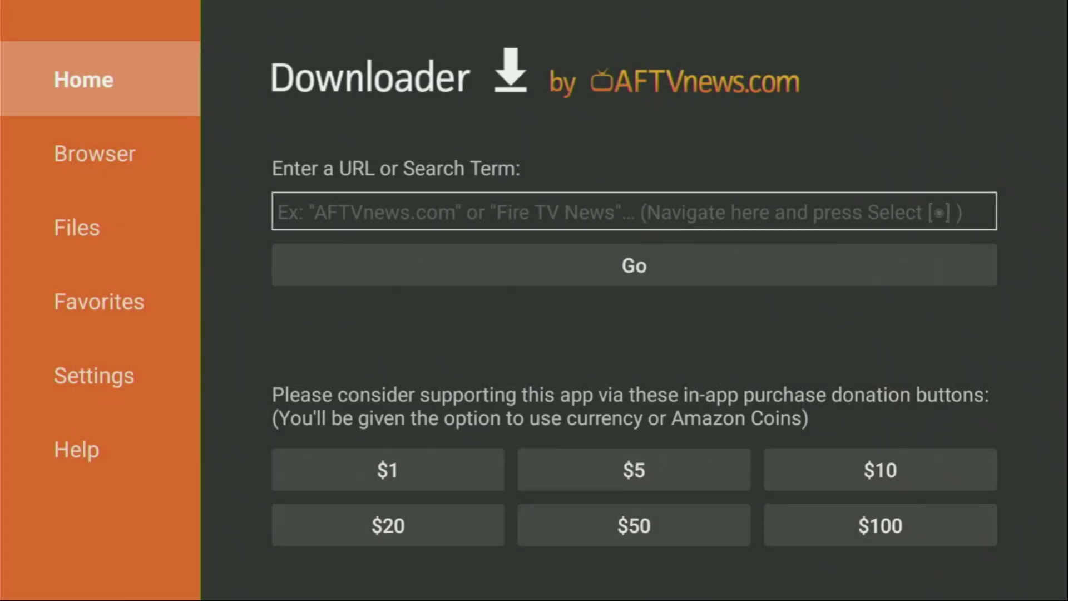
{"action": "key", "text": "Return"}
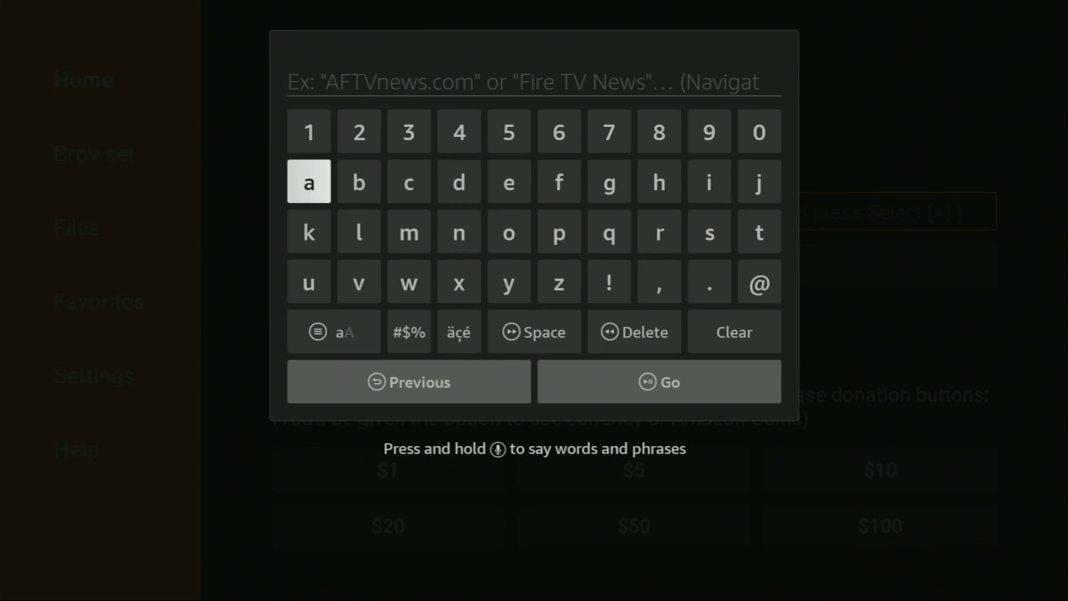
Enter code 48157 and submit it to load the Aptoide TV website.
{"action": "key", "text": "Up"}
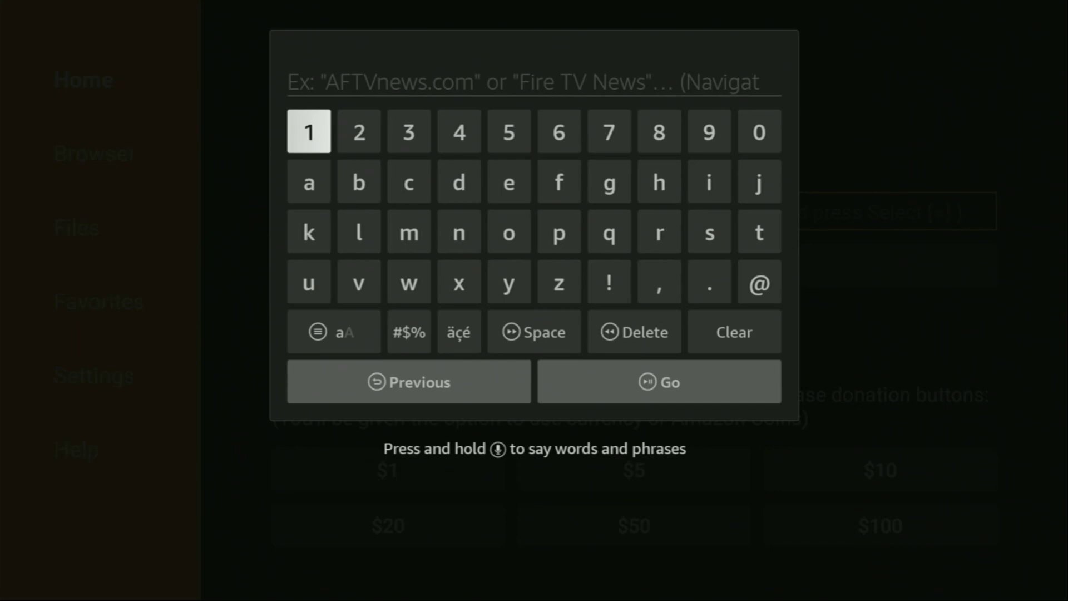
{"action": "key", "text": "Right"}
{"action": "key", "text": "Right"}
{"action": "key", "text": "Right"}
{"action": "key", "text": "Return"}
{"action": "key", "text": "Right"}
{"action": "key", "text": "Right"}
{"action": "key", "text": "Right"}
{"action": "key", "text": "Right"}
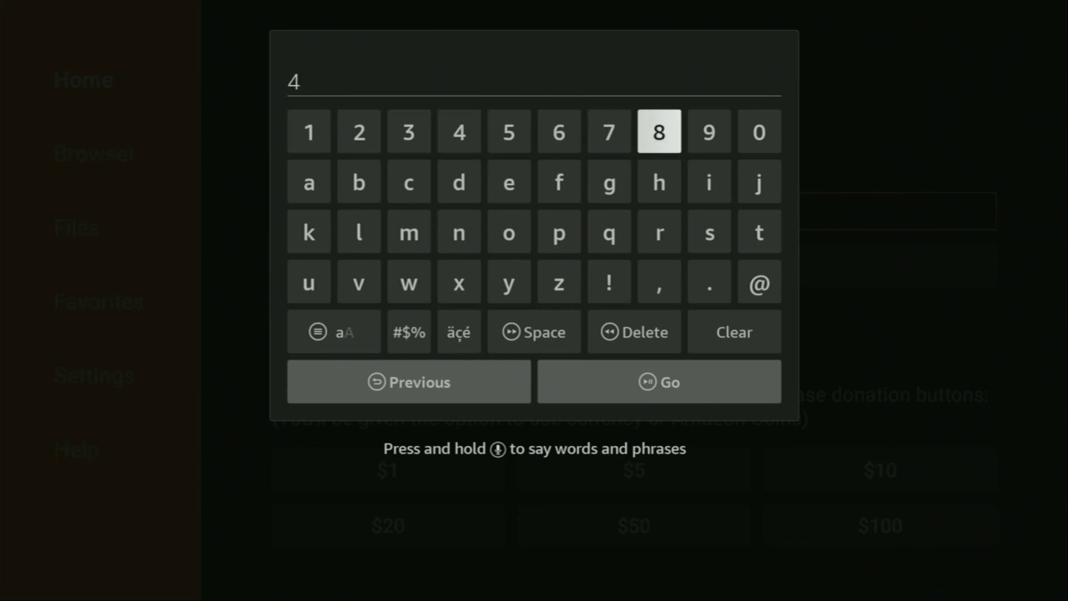
{"action": "key", "text": "Return"}
{"action": "key", "text": "Left"}
{"action": "key", "text": "Left"}
{"action": "key", "text": "Left"}
{"action": "key", "text": "Left"}
{"action": "key", "text": "Left"}
{"action": "key", "text": "Left"}
{"action": "key", "text": "Left"}
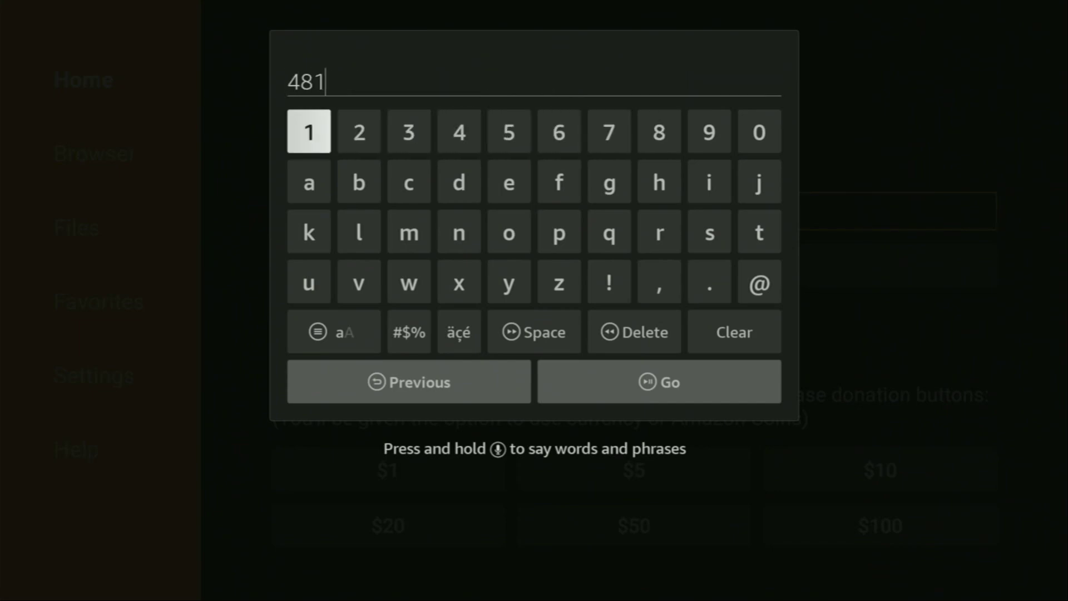
{"action": "type", "text": "57"}
{"action": "key", "text": "Down"}
{"action": "key", "text": "Down"}
{"action": "key", "text": "Down"}
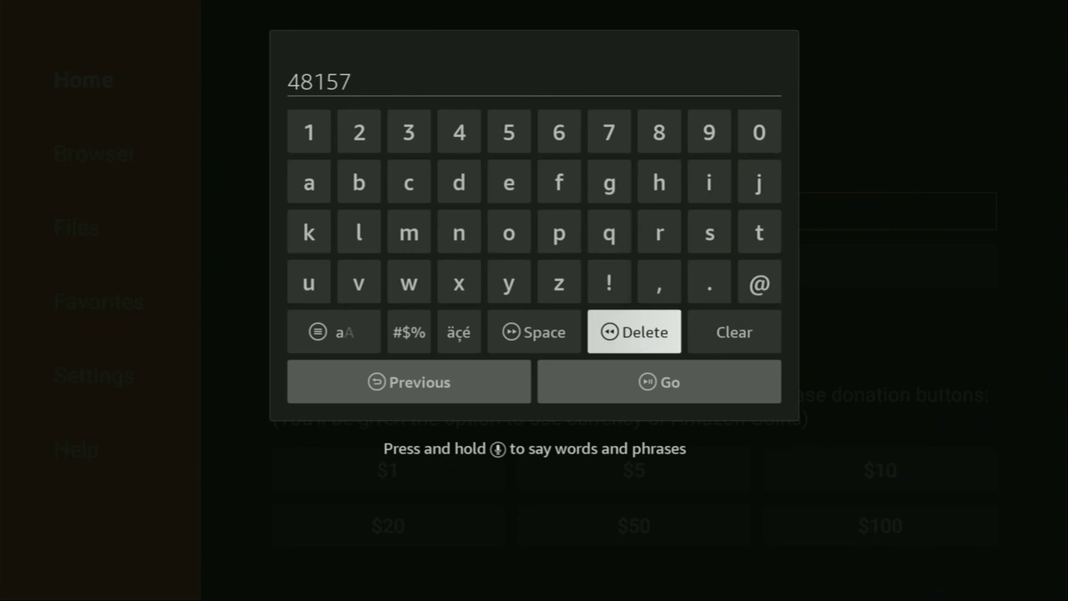
{"action": "key", "text": "Down"}
{"action": "key", "text": "Return"}
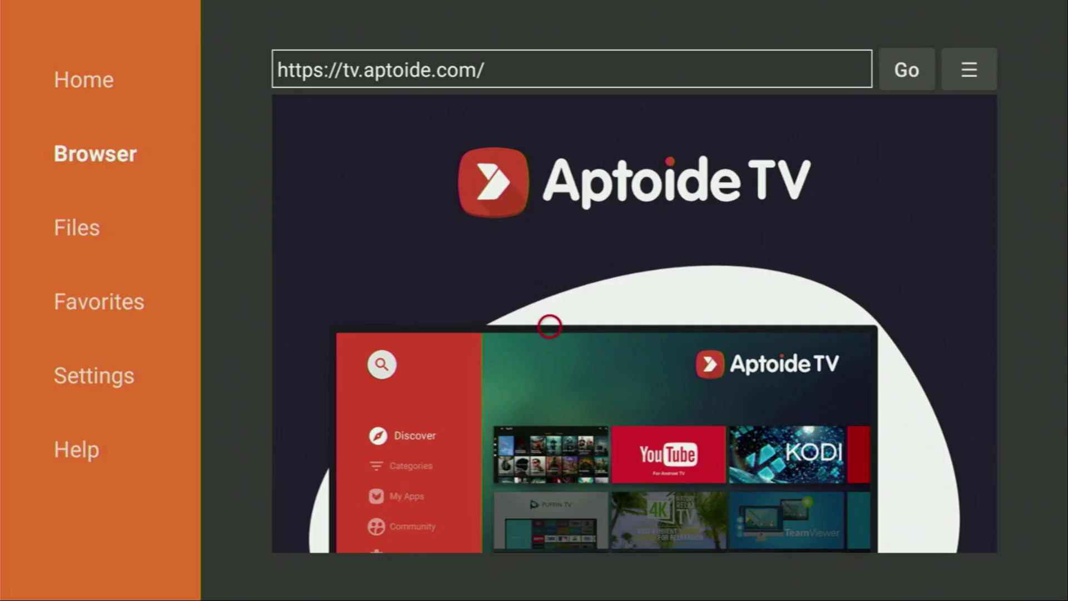
Download and install Aptoide TV 5.1.2 from the page, then delete its installer.
{"action": "key", "text": "Down"}
{"action": "key", "text": "Down"}
{"action": "key", "text": "Down"}
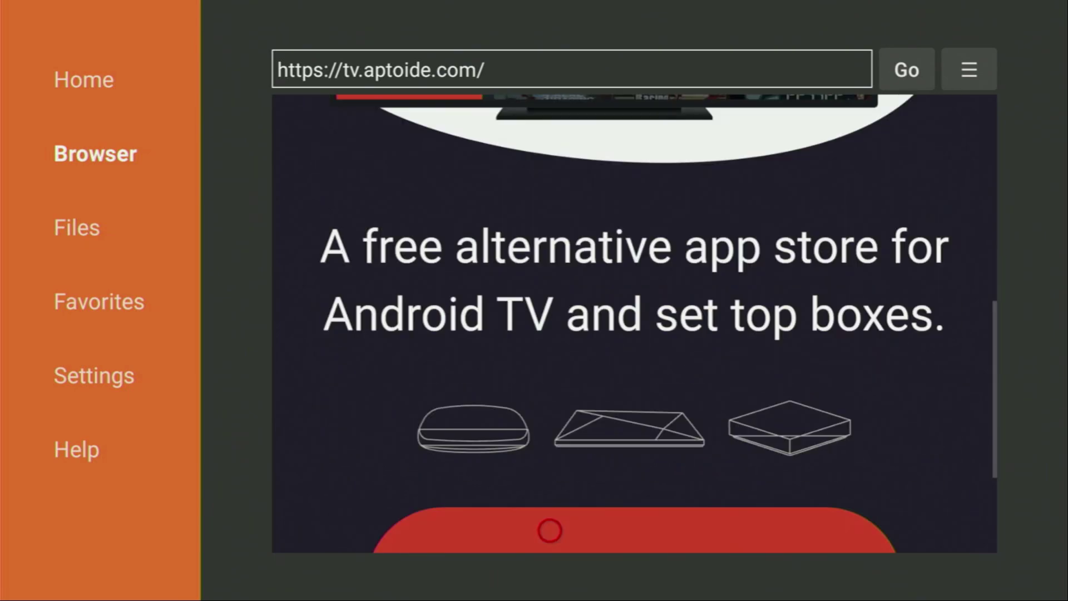
{"action": "key", "text": "Down"}
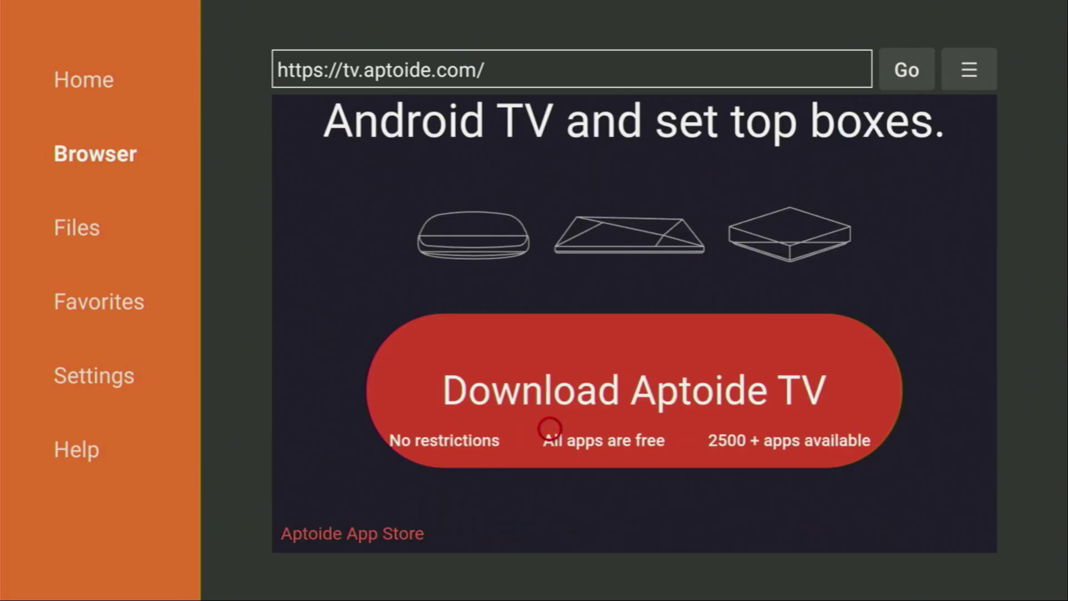
{"action": "left_click", "coordinate": [549, 391]}
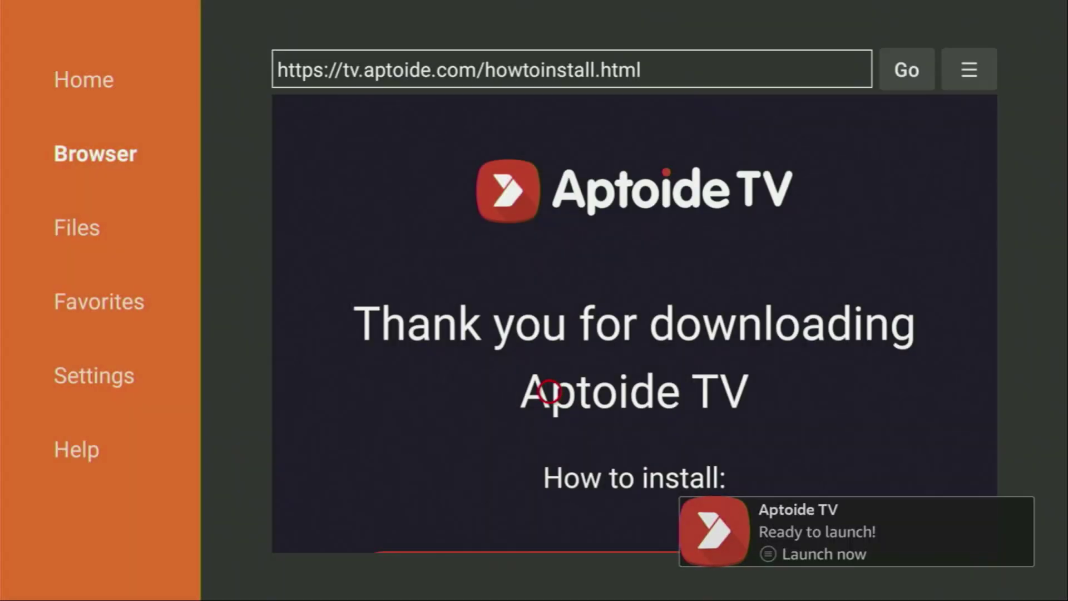
{"action": "key", "text": "Home"}
Launch Aptoide TV, dismiss its what's-new screen and grant file access.
{"action": "key", "text": "Menu"}
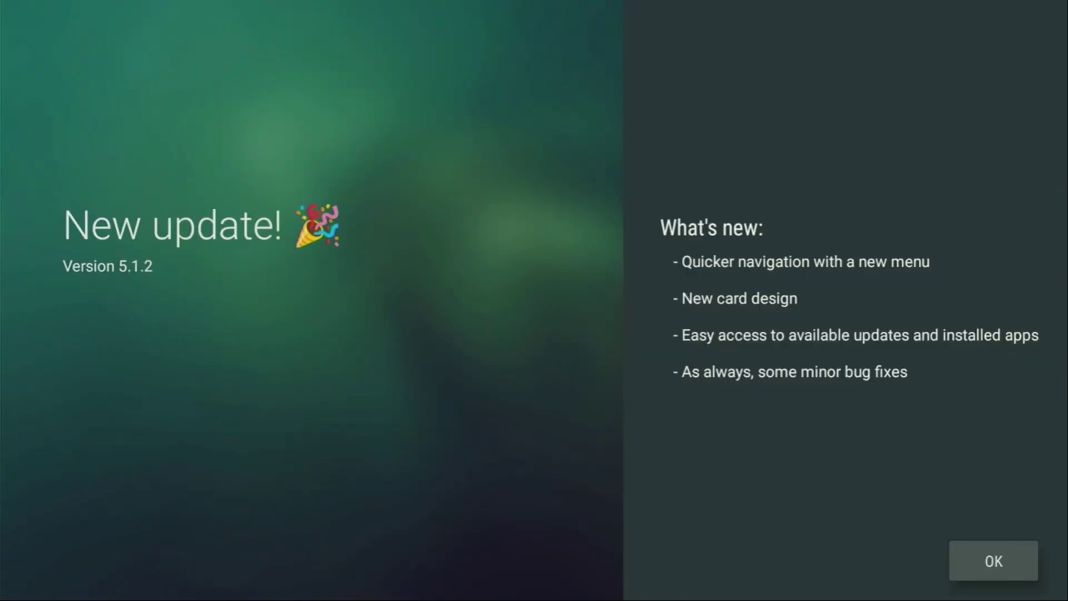
{"action": "key", "text": "Return"}
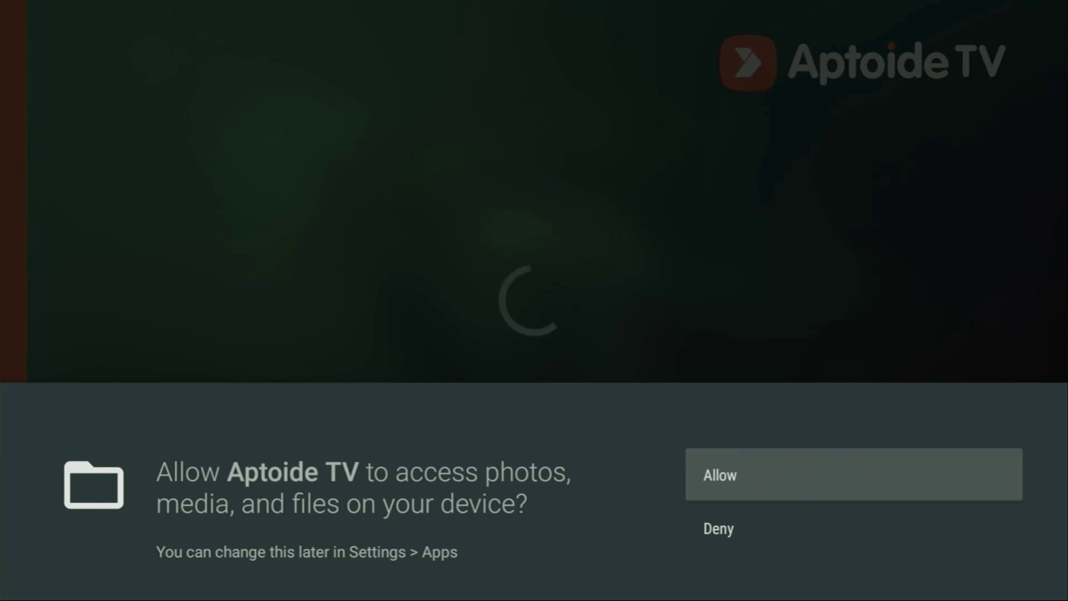
{"action": "key", "text": "Return"}
Browse along the Top Apps row toward VLC and Hotstar.
{"action": "key", "text": "Left"}
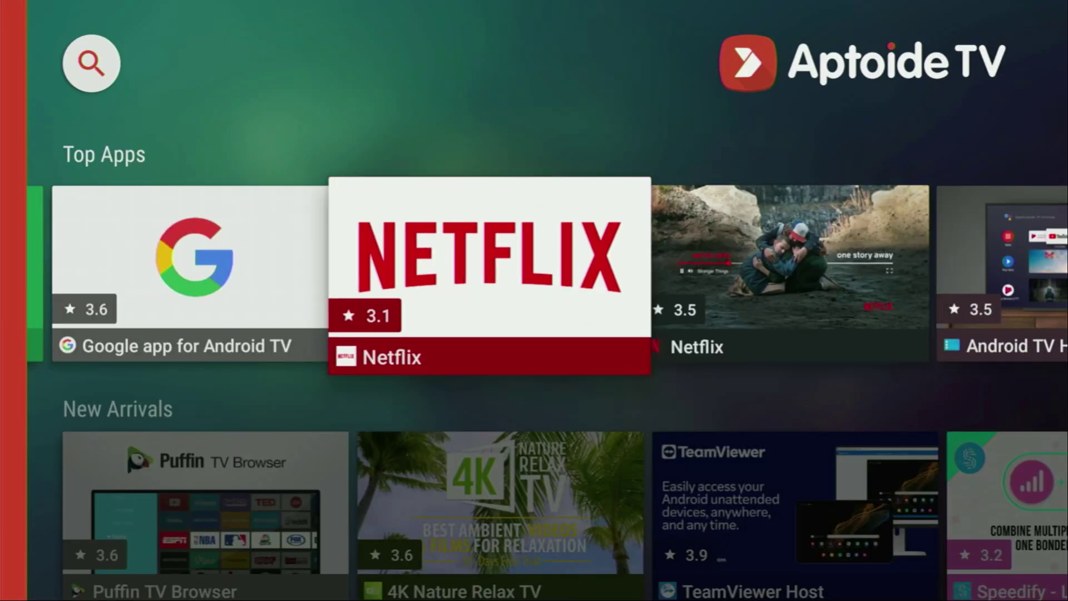
{"action": "key", "text": "Left"}
{"action": "key", "text": "Right"}
{"action": "key", "text": "Right"}
{"action": "key", "text": "Right"}
{"action": "key", "text": "Right"}
{"action": "key", "text": "Right"}
{"action": "key", "text": "Right"}
{"action": "key", "text": "Right"}
{"action": "key", "text": "Right"}
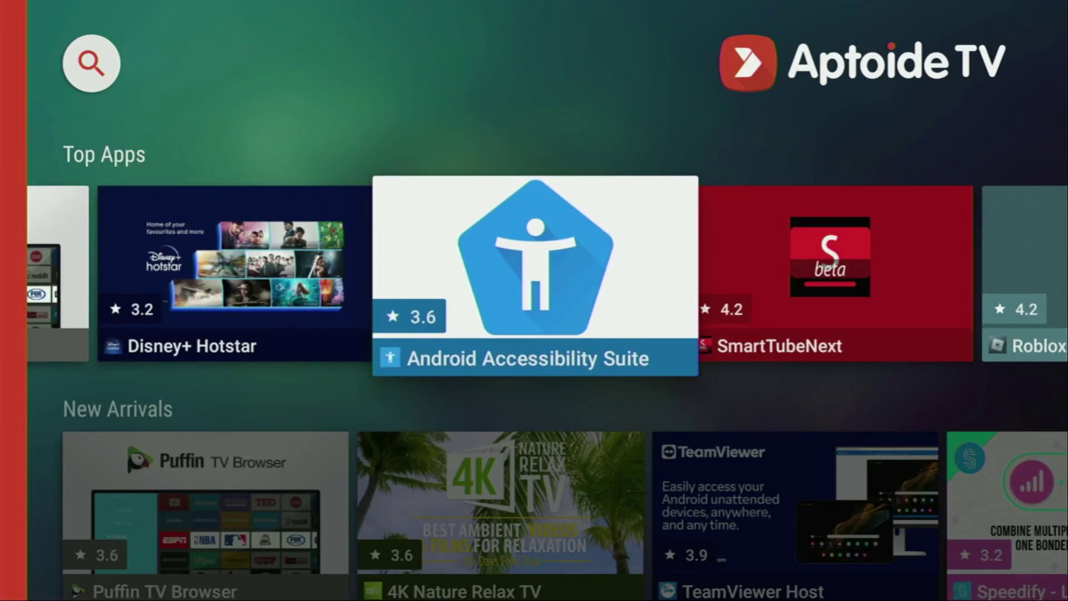
{"action": "key", "text": "Right"}
{"action": "key", "text": "Right"}
{"action": "key", "text": "Right"}
{"action": "key", "text": "Right"}
{"action": "key", "text": "Right"}
{"action": "key", "text": "Right"}
{"action": "key", "text": "Right"}
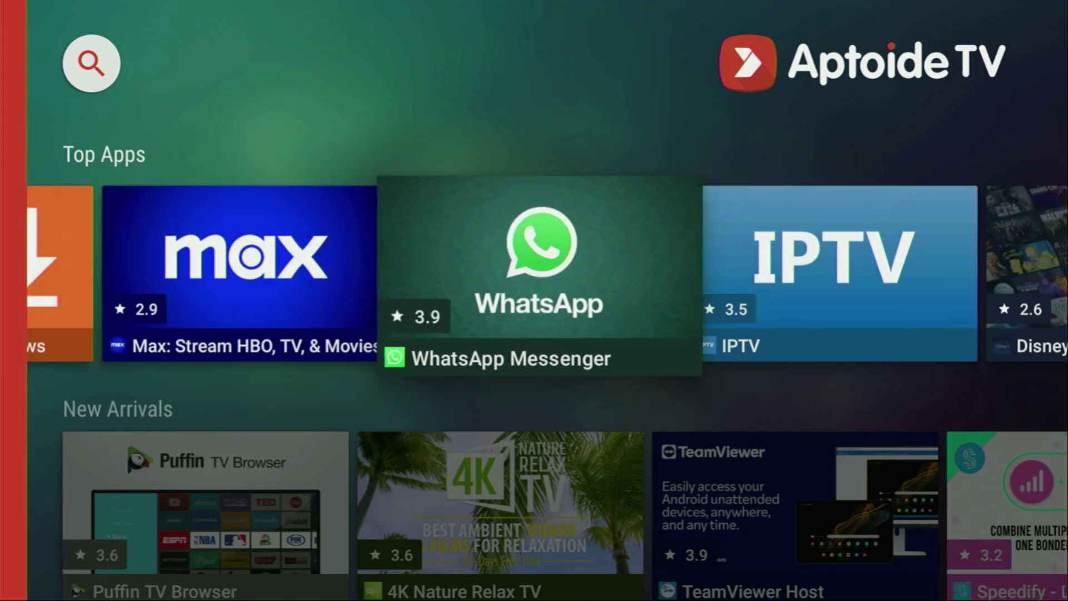
{"action": "key", "text": "Right"}
{"action": "key", "text": "Right"}
{"action": "key", "text": "Right"}
{"action": "key", "text": "Right"}
{"action": "key", "text": "Right"}
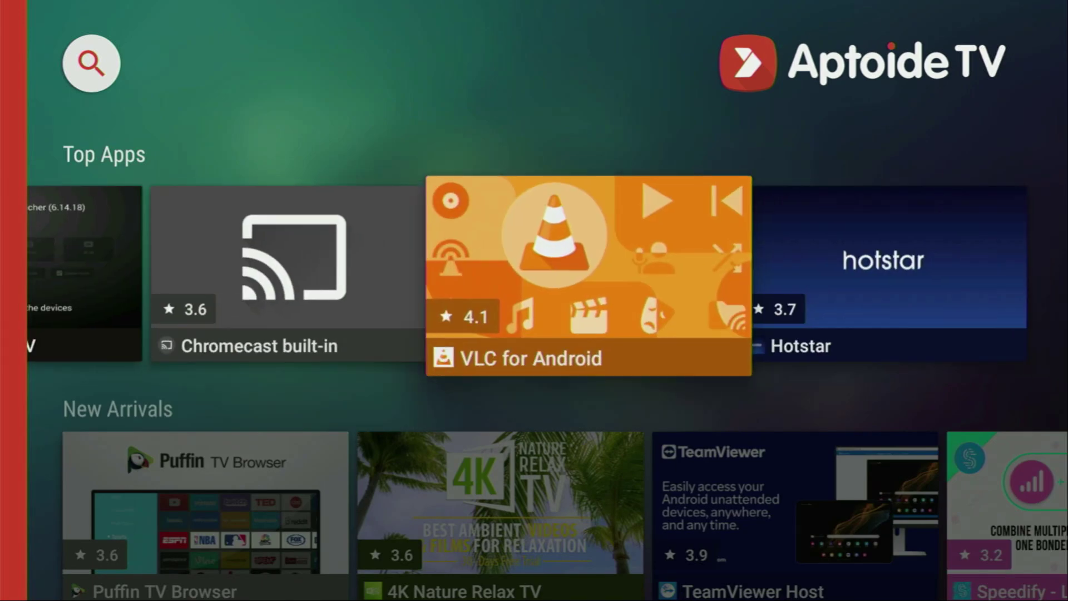
{"action": "key", "text": "Right"}
Move past New Arrivals down to the Applications categories and browse them.
{"action": "key", "text": "Down"}
{"action": "key", "text": "Right"}
{"action": "key", "text": "Right"}
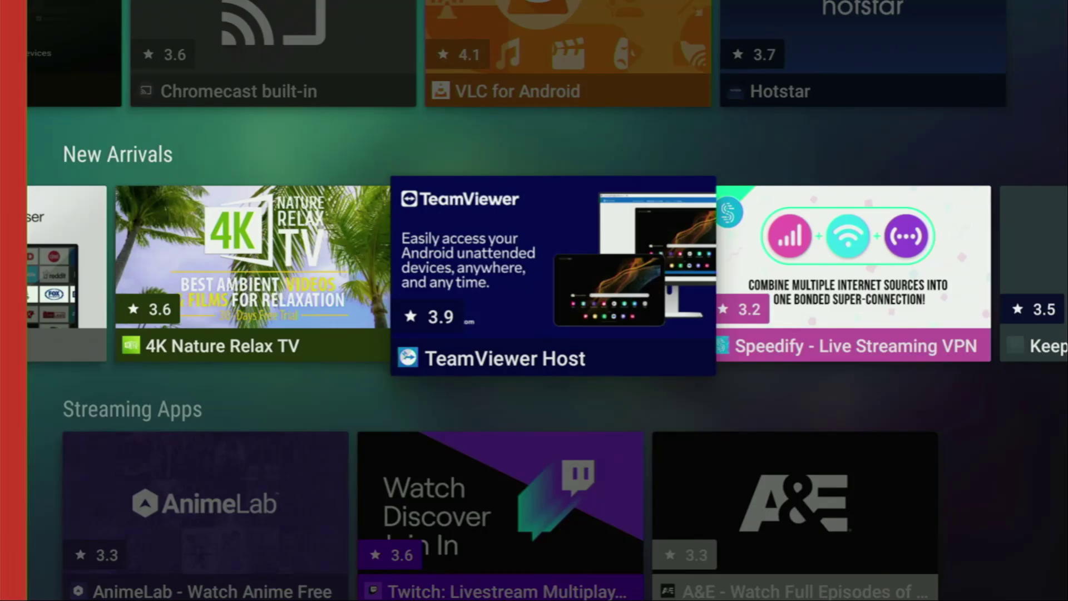
{"action": "key", "text": "Right"}
{"action": "key", "text": "Right"}
{"action": "key", "text": "Up"}
{"action": "key", "text": "Down"}
{"action": "key", "text": "Down"}
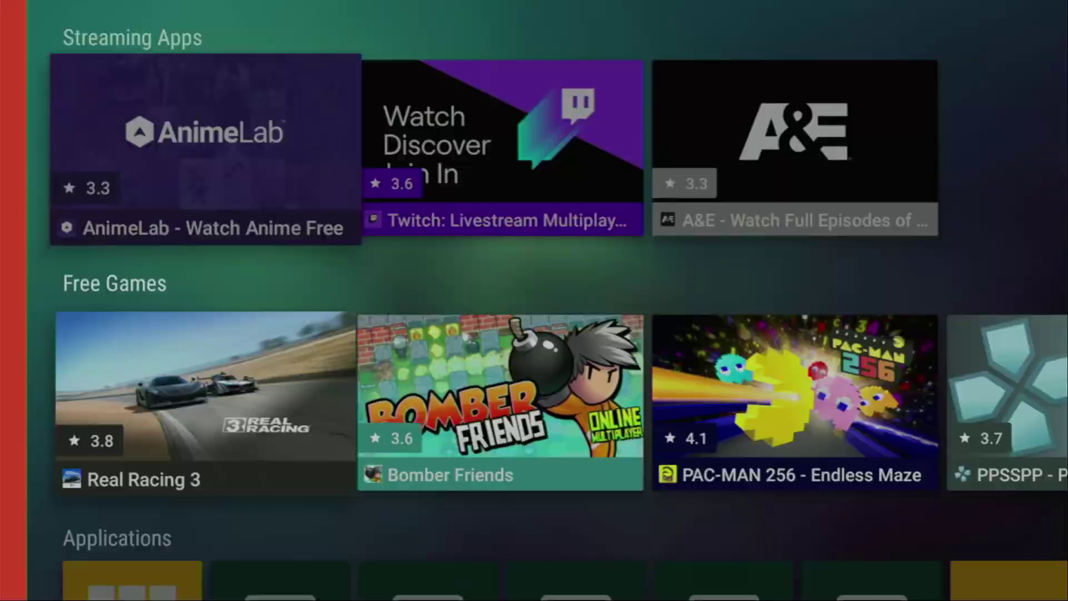
{"action": "key", "text": "Down"}
{"action": "key", "text": "Down"}
{"action": "key", "text": "Right"}
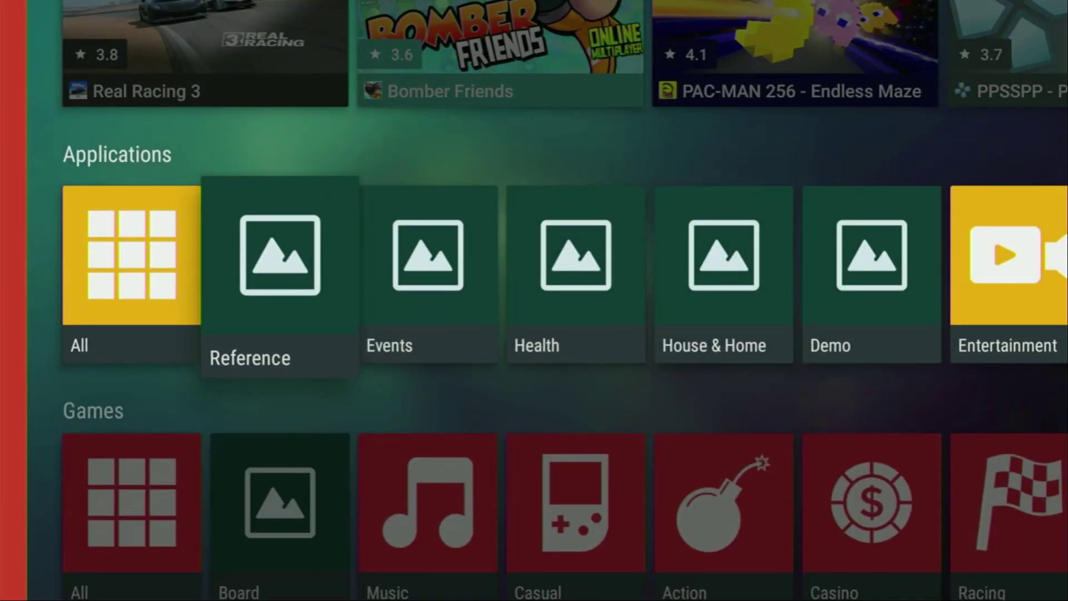
{"action": "key", "text": "Right"}
{"action": "key", "text": "Right"}
{"action": "key", "text": "Right"}
{"action": "key", "text": "Right"}
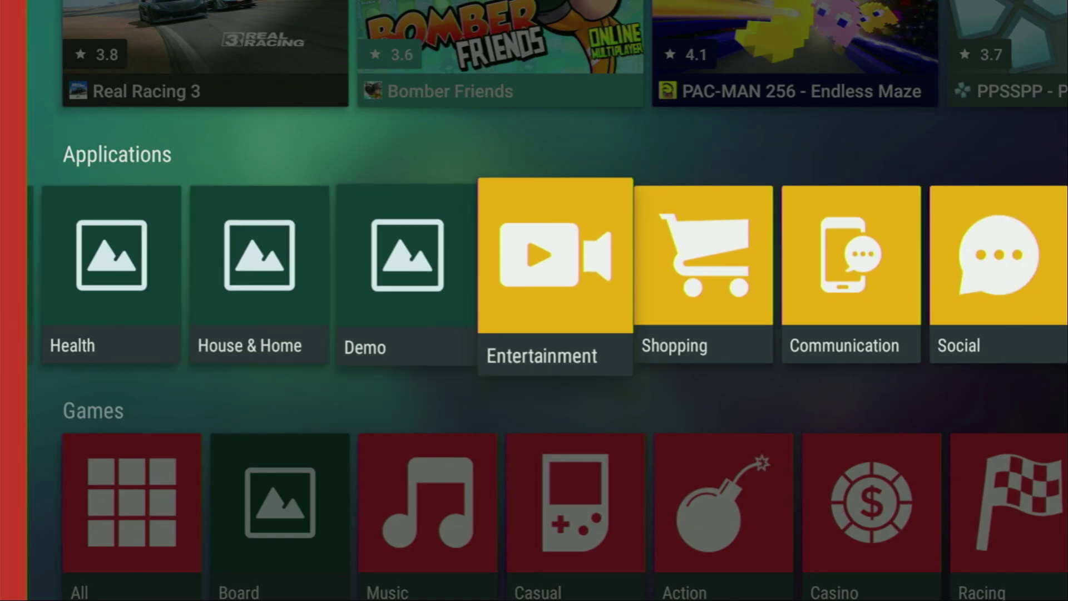
{"action": "key", "text": "Right"}
Browse categories from Music & Audio and Sports to Books & Reference and Weather.
{"action": "key", "text": "Right"}
{"action": "key", "text": "Right"}
{"action": "key", "text": "Right"}
{"action": "key", "text": "Right"}
{"action": "key", "text": "Right"}
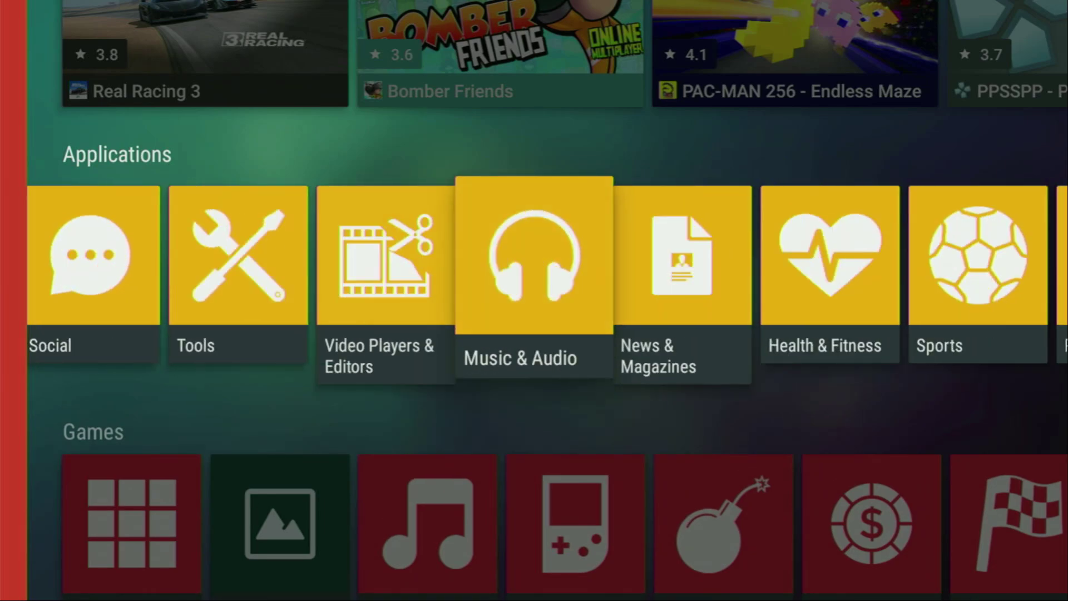
{"action": "key", "text": "Left"}
{"action": "key", "text": "Right"}
{"action": "key", "text": "Right"}
{"action": "key", "text": "Right"}
{"action": "key", "text": "Right"}
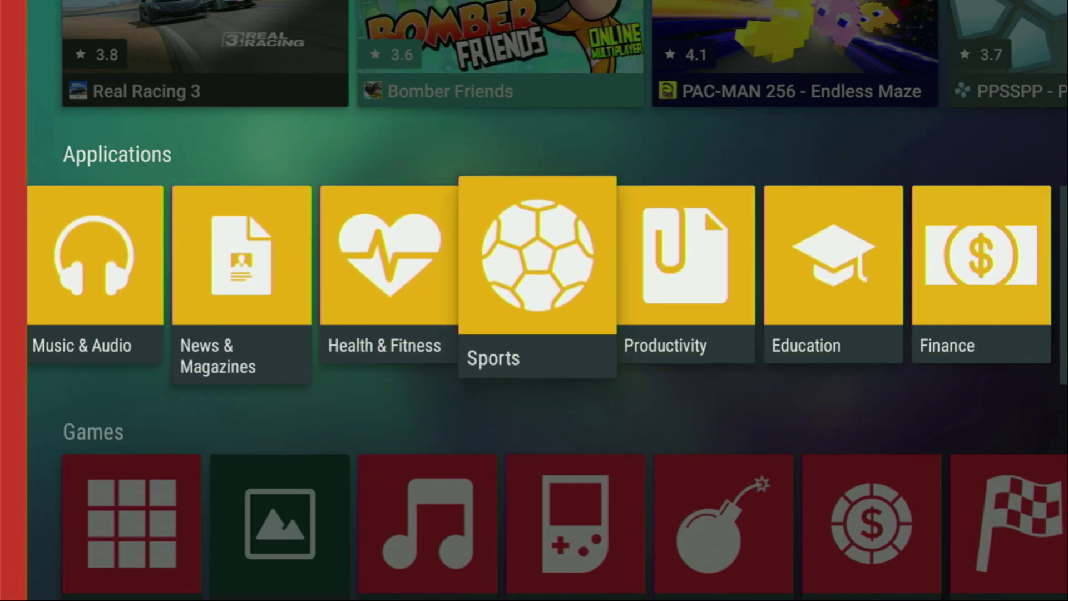
{"action": "key", "text": "Right"}
{"action": "key", "text": "Right"}
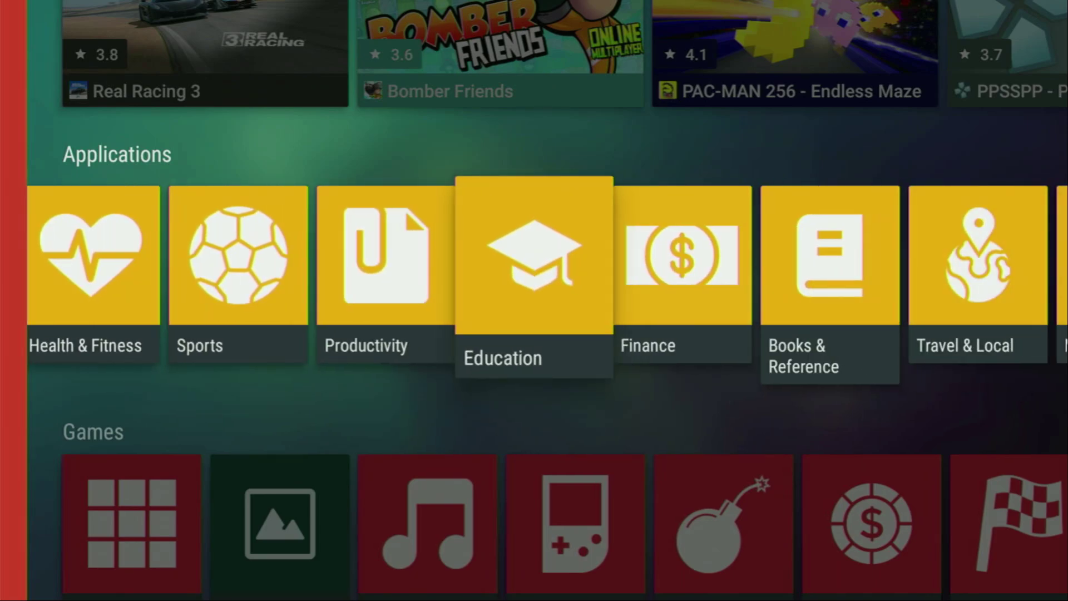
{"action": "key", "text": "Right"}
{"action": "key", "text": "Right"}
{"action": "key", "text": "Right"}
{"action": "key", "text": "Right"}
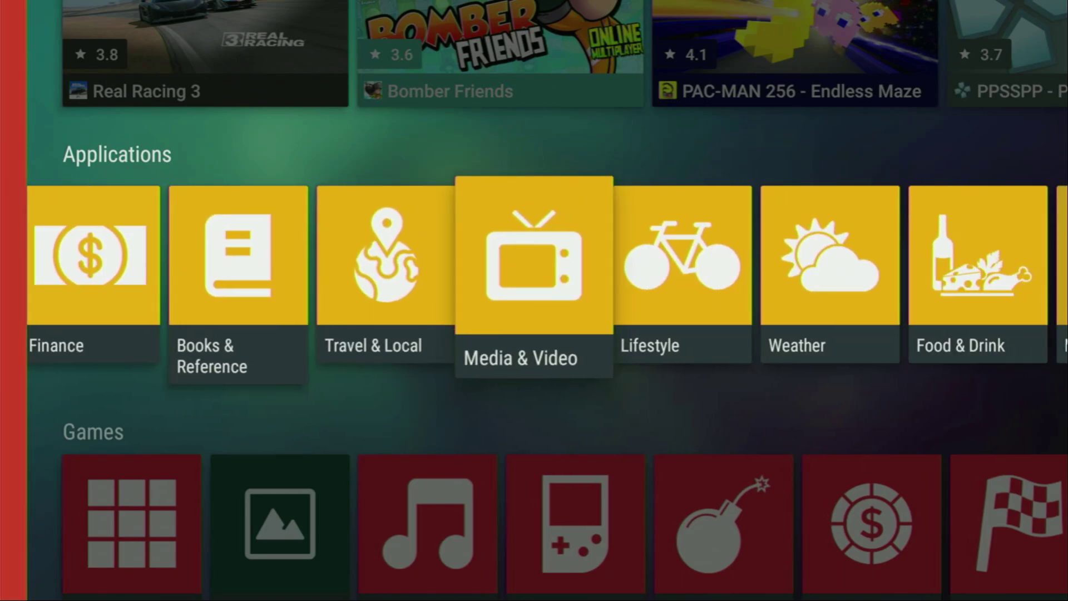
{"action": "key", "text": "Right"}
{"action": "key", "text": "Right"}
{"action": "key", "text": "Right"}
{"action": "key", "text": "Right"}
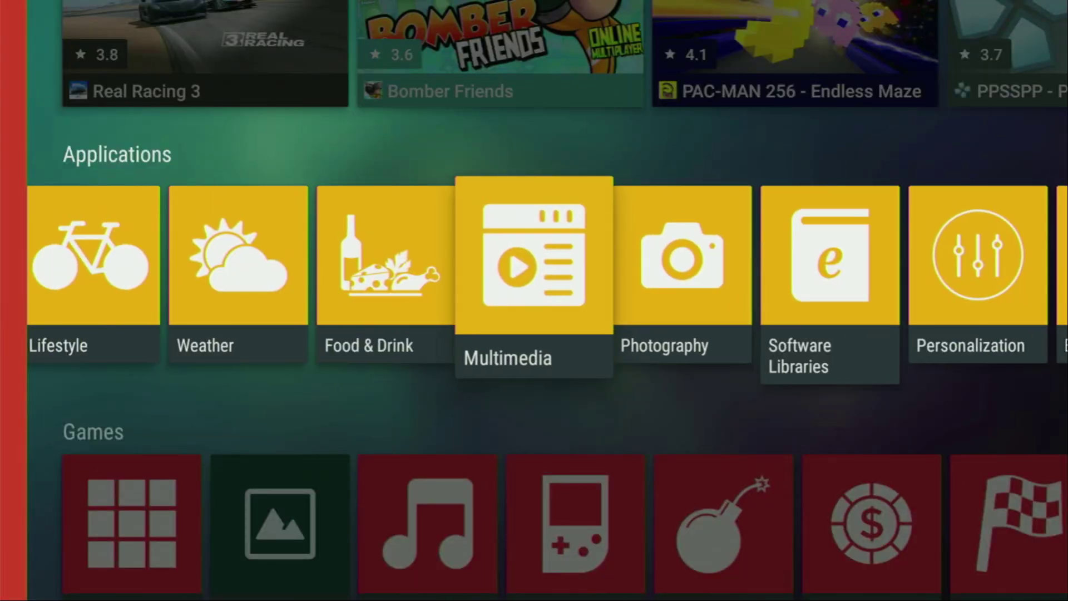
{"action": "key", "text": "Left"}
{"action": "key", "text": "Left"}
{"action": "key", "text": "Left"}
{"action": "key", "text": "Left"}
{"action": "key", "text": "Left"}
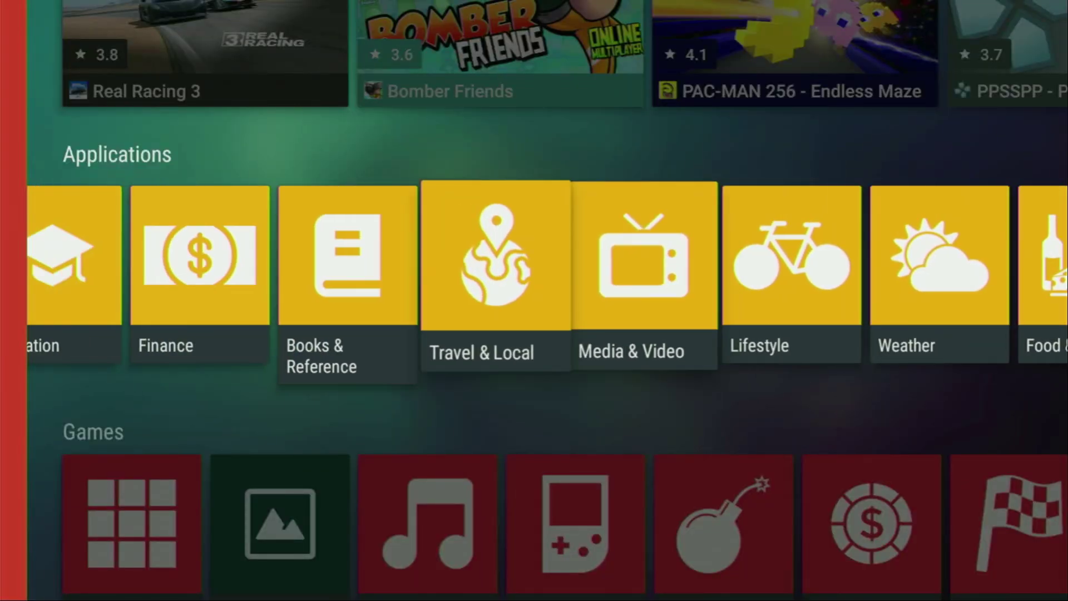
{"action": "key", "text": "Left"}
Browse across the Games categories row.
{"action": "key", "text": "Down"}
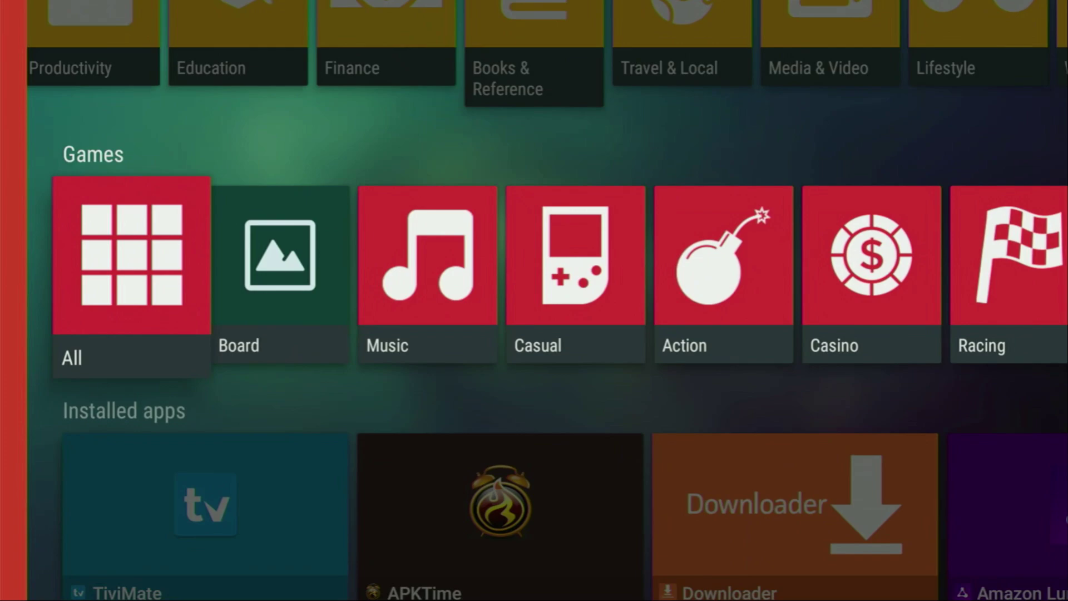
{"action": "key", "text": "Right"}
{"action": "key", "text": "Right"}
{"action": "key", "text": "Right"}
{"action": "key", "text": "Right"}
{"action": "key", "text": "Right"}
{"action": "key", "text": "Right"}
{"action": "key", "text": "Right"}
{"action": "key", "text": "Right"}
{"action": "key", "text": "Right"}
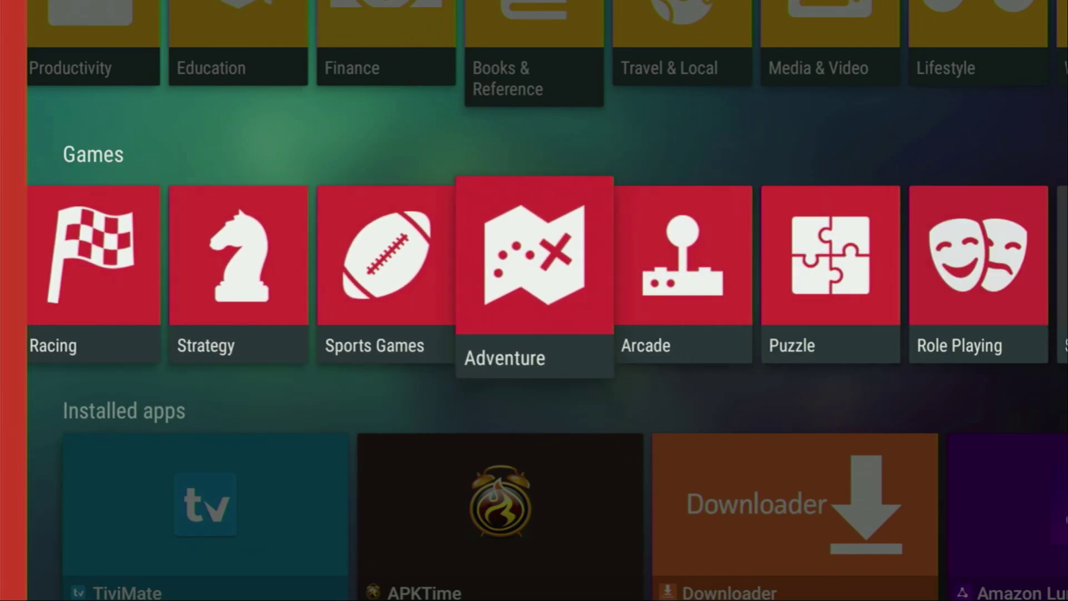
{"action": "key", "text": "Right"}
Leave Aptoide TV for Downloader and open its address keyboard.
{"action": "key", "text": "Home"}
{"action": "key", "text": "Right"}
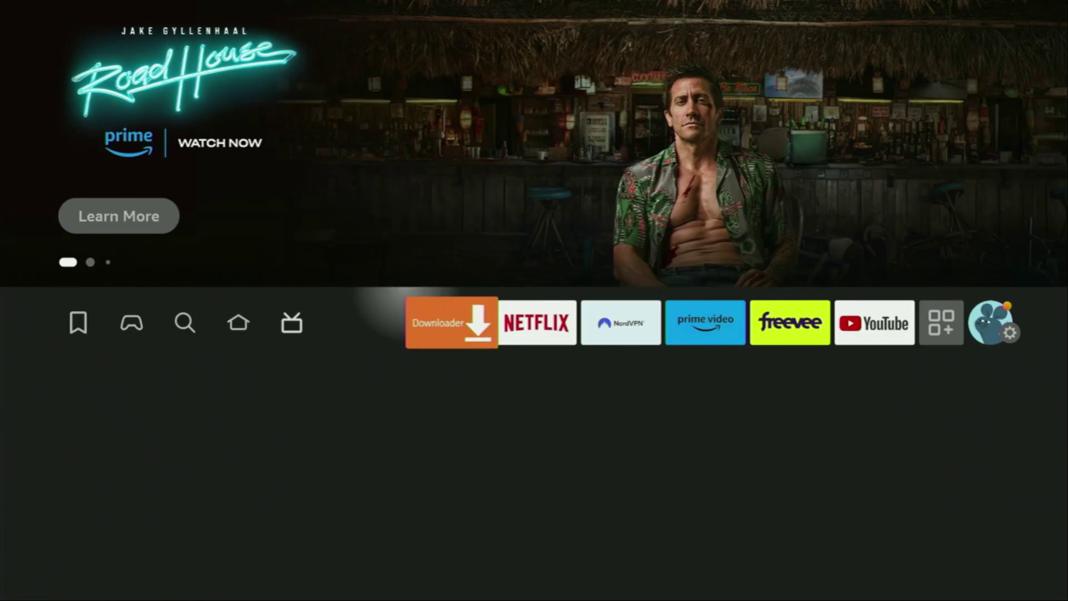
{"action": "key", "text": "Right"}
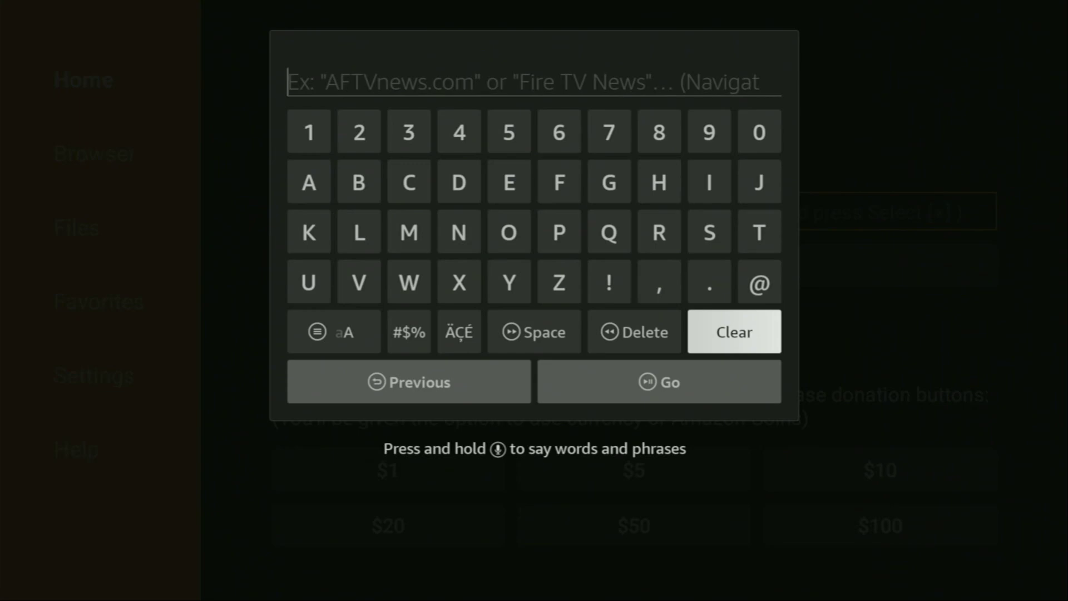
{"action": "key", "text": "Up"}
{"action": "key", "text": "Up"}
{"action": "key", "text": "Up"}
{"action": "key", "text": "Left"}
{"action": "key", "text": "Left"}
{"action": "key", "text": "Left"}
{"action": "key", "text": "Left"}
{"action": "key", "text": "Left"}
{"action": "key", "text": "Left"}
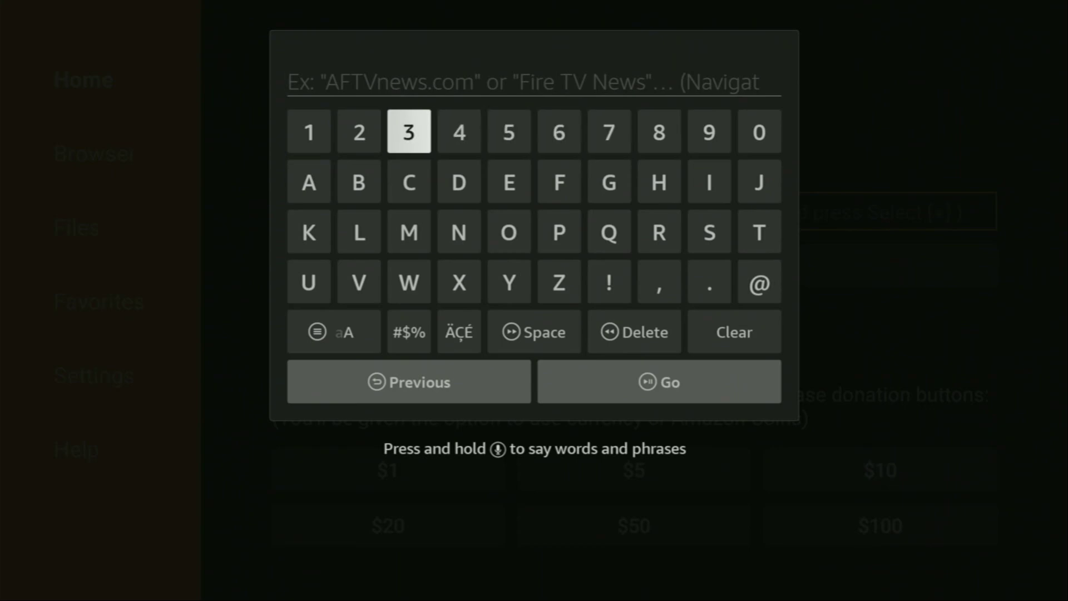
Enter code 35625 and submit it to load Kodi's Android downloads page.
{"action": "key", "text": "Return"}
{"action": "key", "text": "Right"}
{"action": "key", "text": "Right"}
{"action": "key", "text": "Return"}
{"action": "key", "text": "Right"}
{"action": "key", "text": "Return"}
{"action": "key", "text": "Left"}
{"action": "key", "text": "Left"}
{"action": "key", "text": "Left"}
{"action": "key", "text": "Return"}
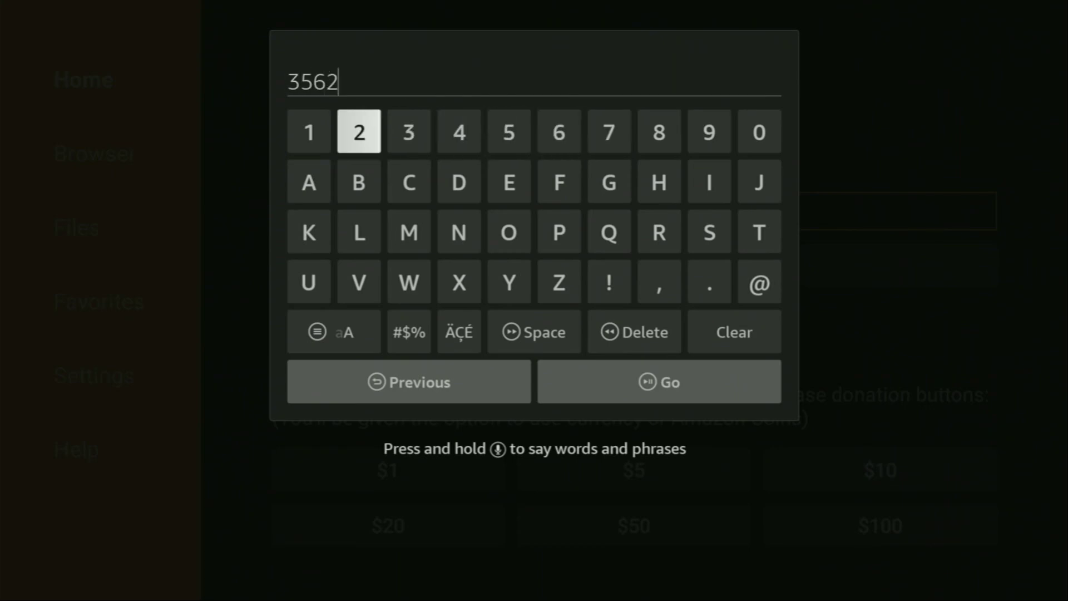
{"action": "key", "text": "Right"}
{"action": "key", "text": "Right"}
{"action": "key", "text": "Right"}
{"action": "key", "text": "Down"}
{"action": "key", "text": "Down"}
{"action": "key", "text": "Down"}
{"action": "key", "text": "Down"}
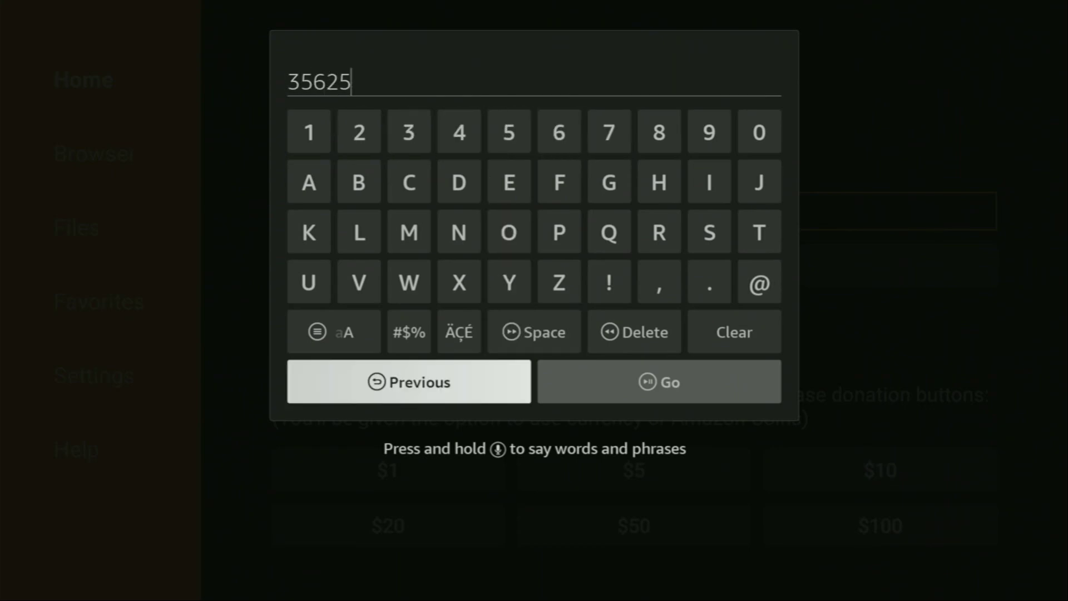
{"action": "key", "text": "Right"}
{"action": "key", "text": "Return"}
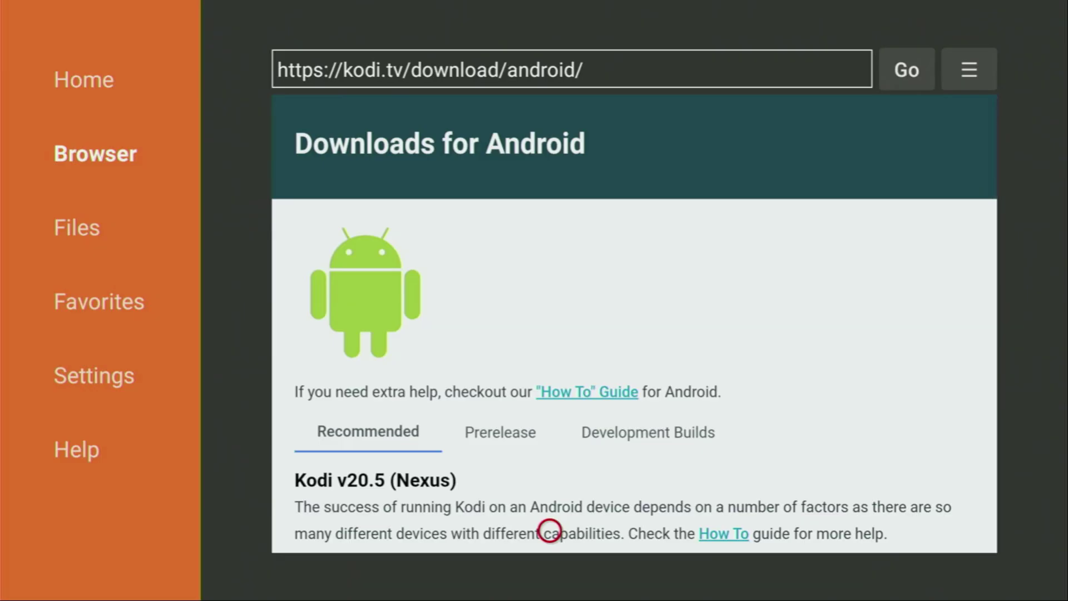
{"action": "scroll", "coordinate": [550, 530], "scroll_direction": "down", "scroll_amount": 5}
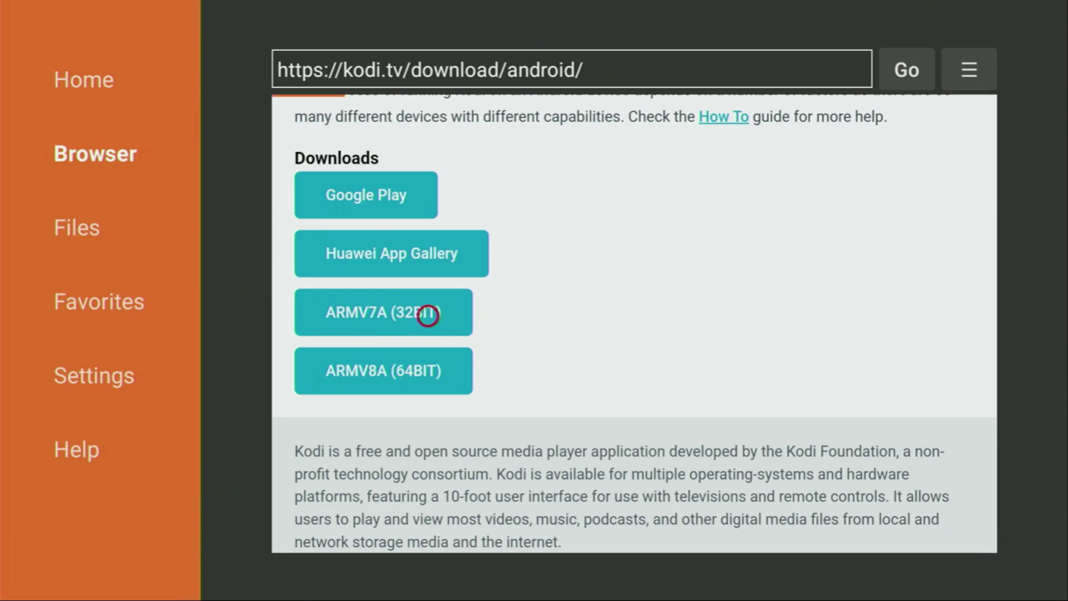
Install Kodi 20.5 ARMV7A (32-bit), delete its installer file, and exit to home.
{"action": "left_click", "coordinate": [427, 315]}
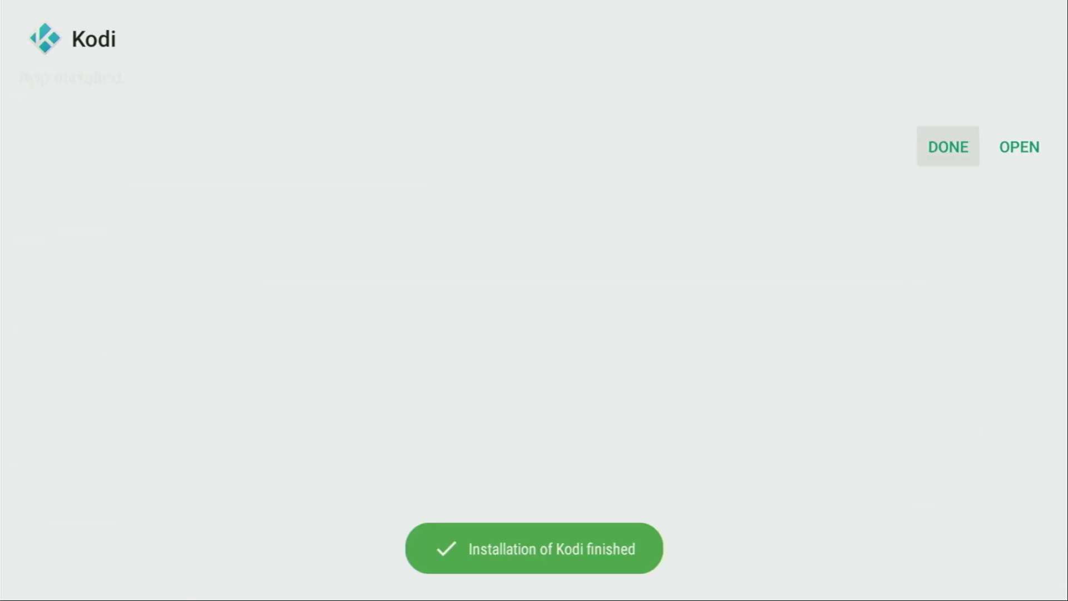
{"action": "key", "text": "Return"}
{"action": "key", "text": "Right"}
{"action": "key", "text": "Return"}
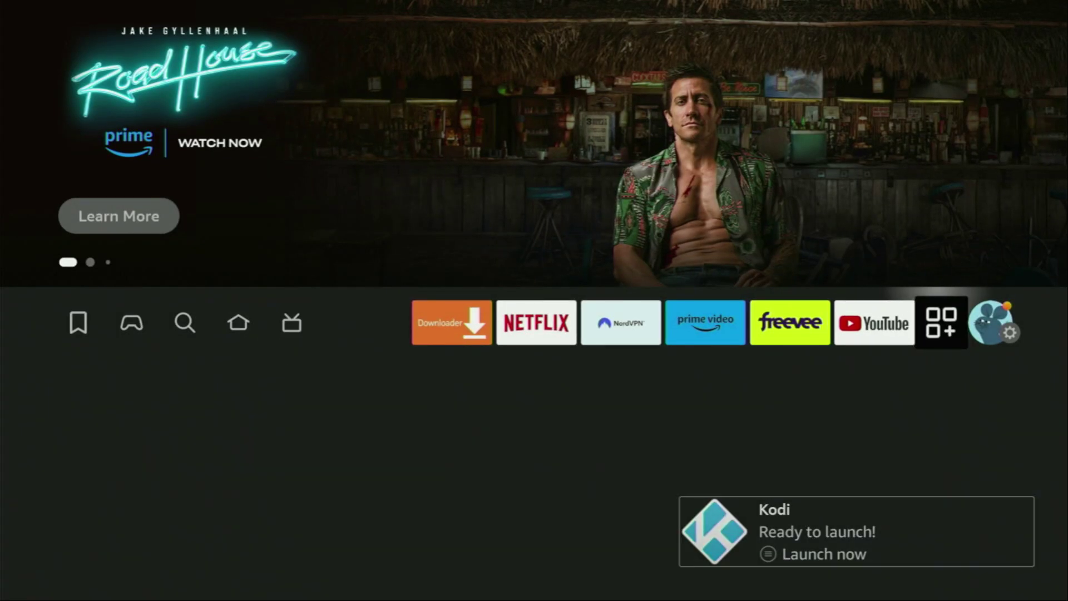
{"action": "key", "text": "Right"}
Open Your Apps & Channels and look over the Kodi and TiviMate tiles.
{"action": "key", "text": "Return"}
{"action": "key", "text": "Right"}
{"action": "key", "text": "Right"}
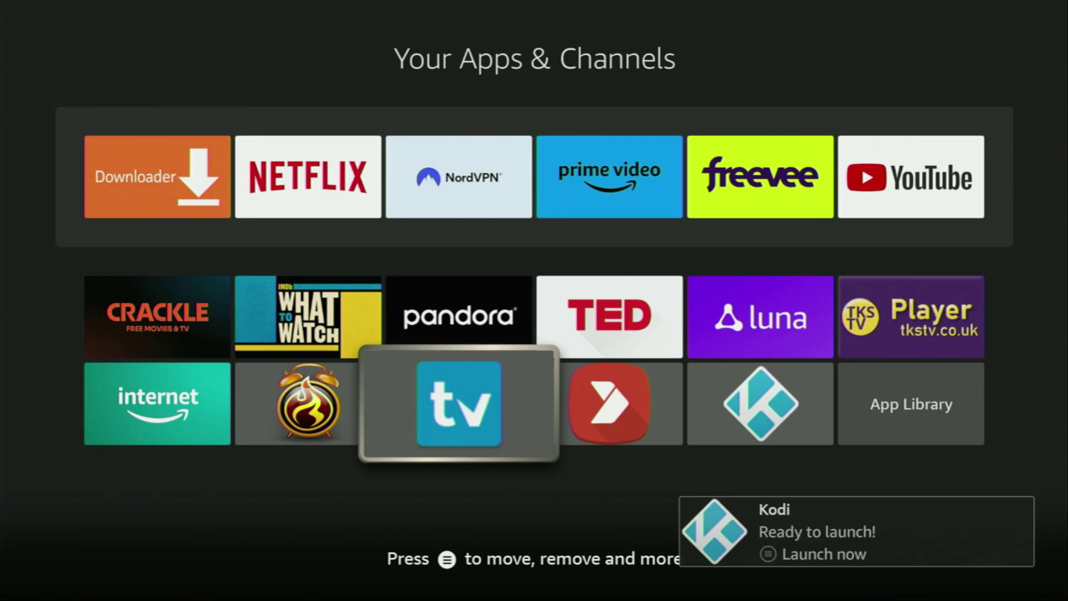
{"action": "key", "text": "Right"}
{"action": "key", "text": "Right"}
{"action": "key", "text": "Left"}
{"action": "key", "text": "Right"}
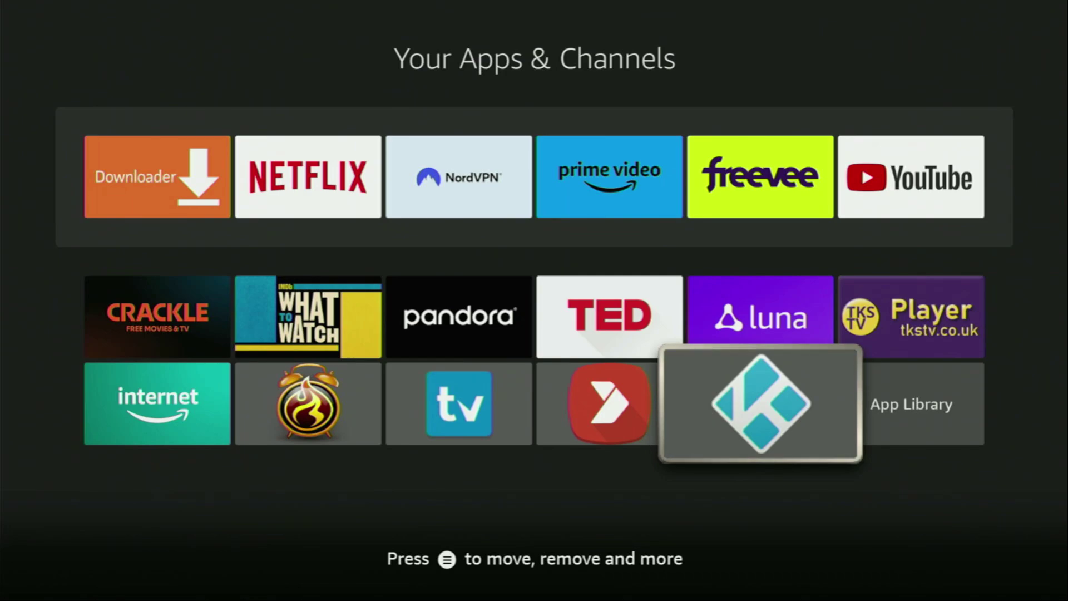
{"action": "key", "text": "Left"}
{"action": "key", "text": "Left"}
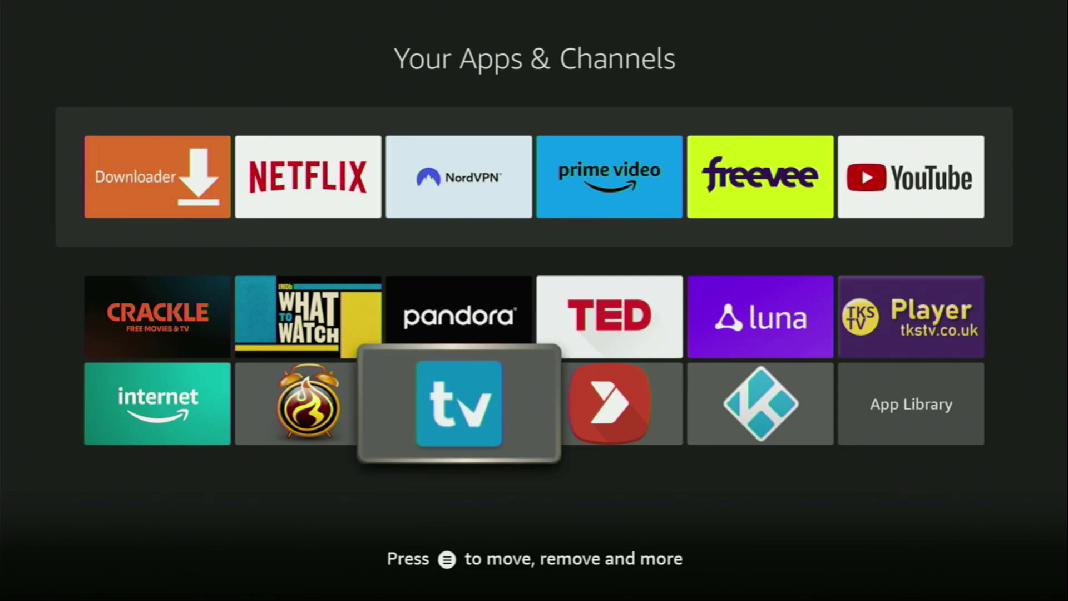
{"action": "key", "text": "Up"}
{"action": "key", "text": "Up"}
{"action": "key", "text": "Up"}
{"action": "key", "text": "Up"}
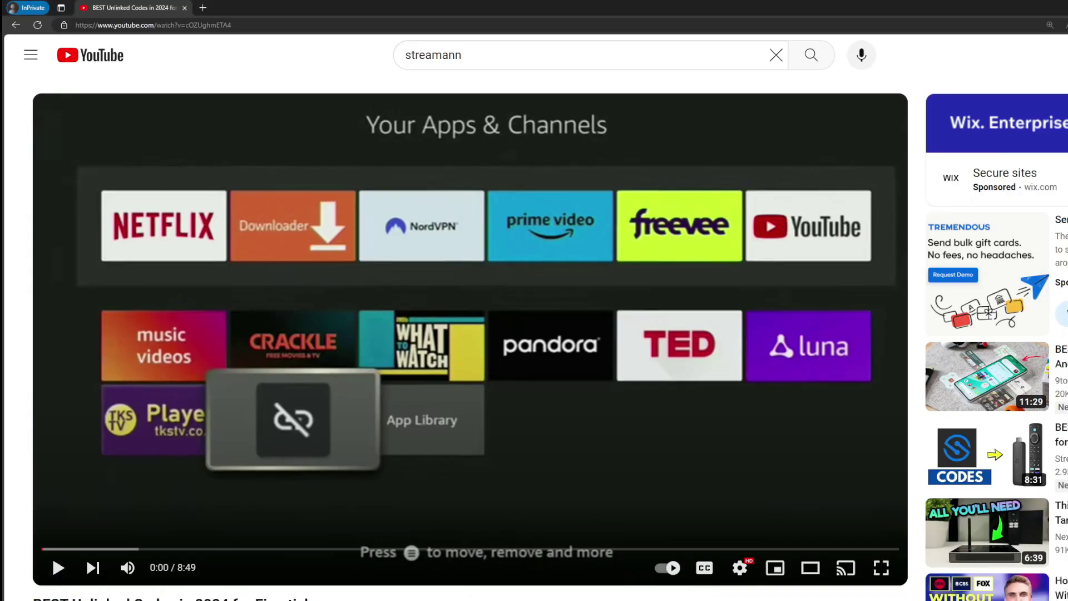
{"action": "scroll", "coordinate": [386, 487], "scroll_direction": "down", "scroll_amount": 2}
{"action": "scroll", "coordinate": [351, 400], "scroll_direction": "down", "scroll_amount": 3}
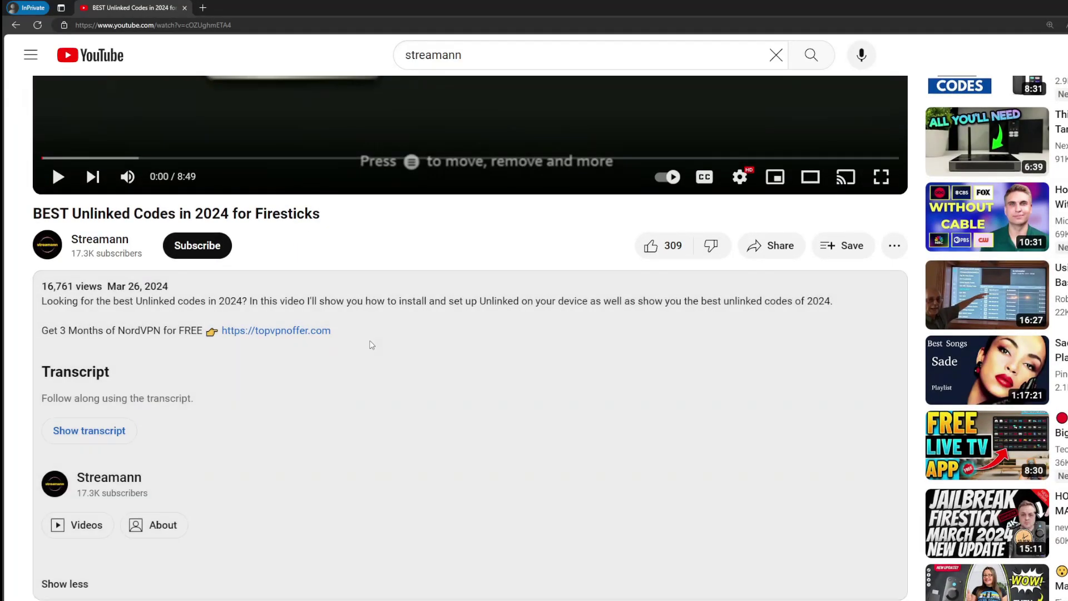
{"action": "scroll", "coordinate": [315, 342], "scroll_direction": "down", "scroll_amount": 3}
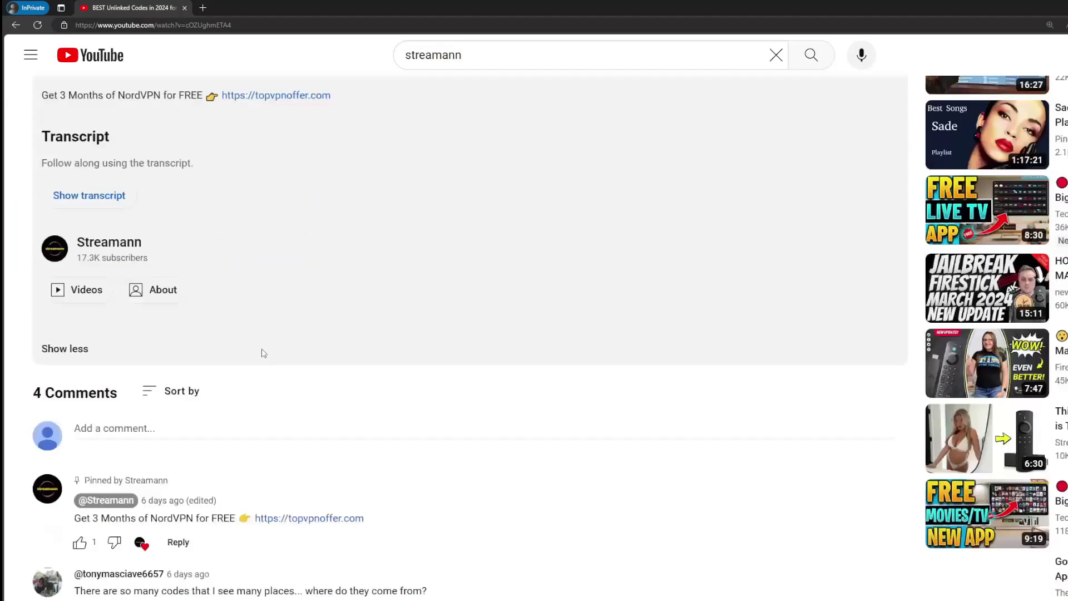
{"action": "scroll", "coordinate": [262, 353], "scroll_direction": "down", "scroll_amount": 1}
{"action": "left_click_drag", "start_coordinate": [409, 443], "coordinate": [286, 443]}
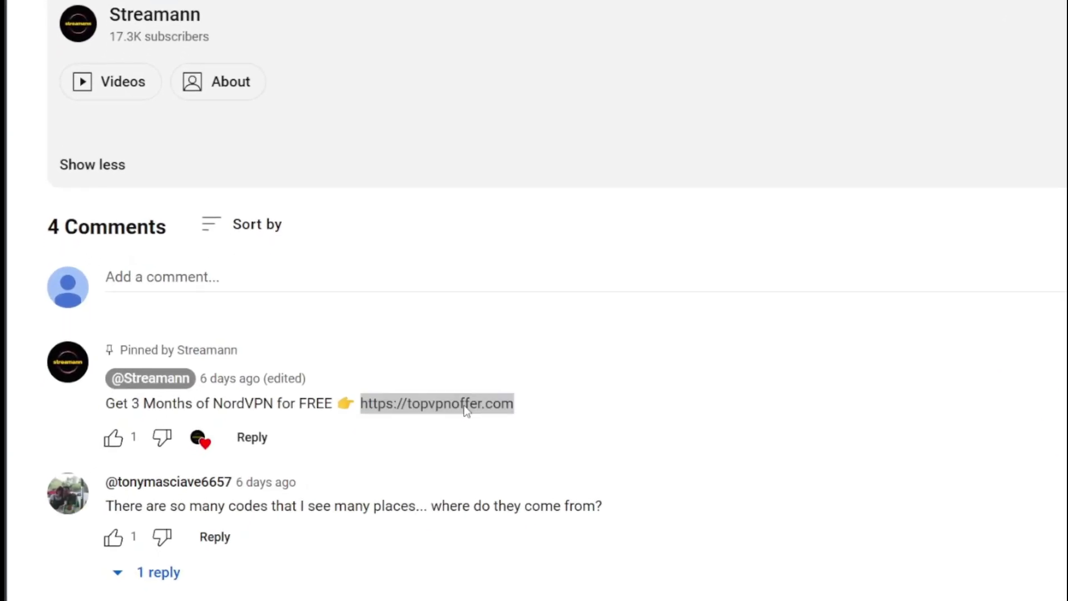
Open the NordVPN 69%-off offer link from the pinned comment.
{"action": "left_click", "coordinate": [464, 406]}
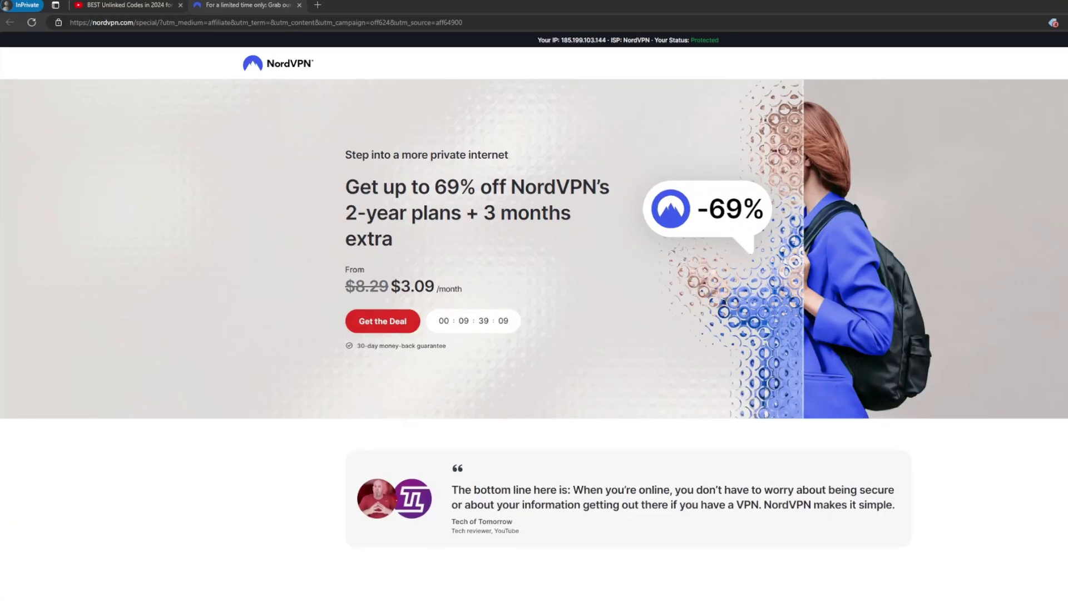